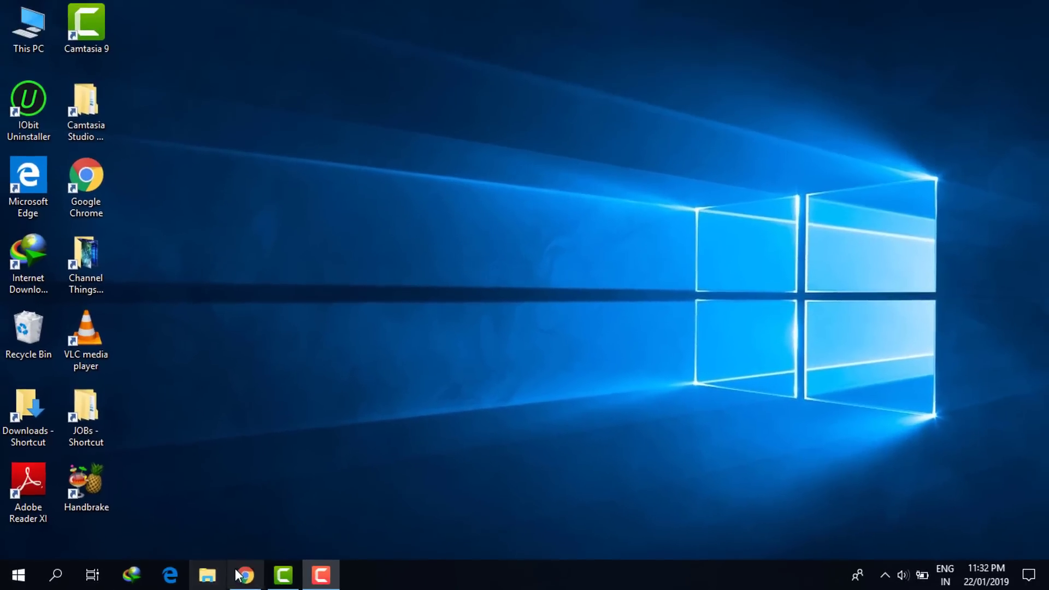
Bring back Chrome on VPNBook and show the free PPTP account details
{"action": "left_click", "coordinate": [306, 571]}
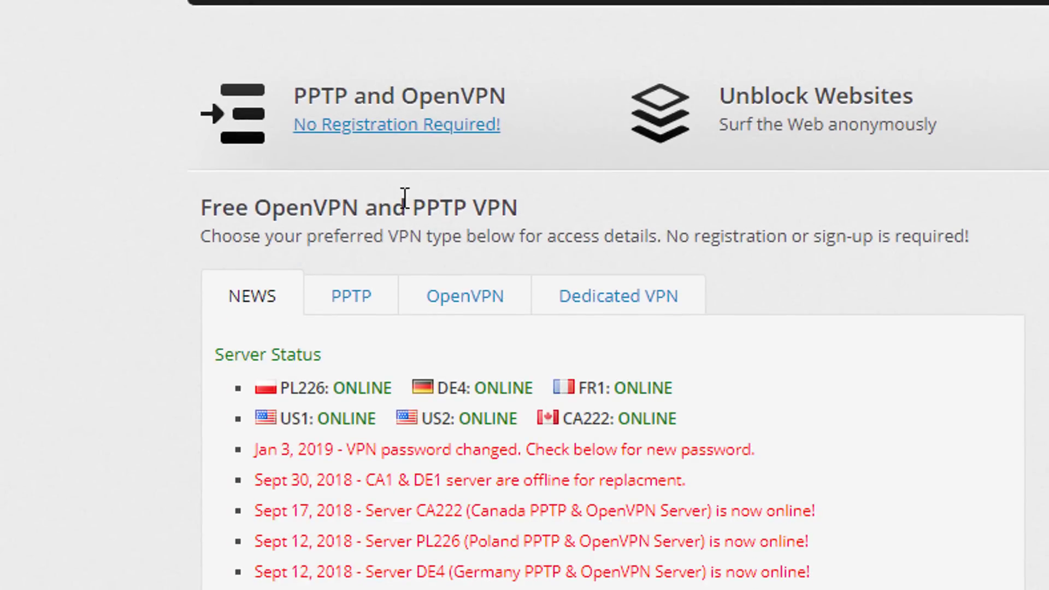
{"action": "scroll", "coordinate": [398, 188], "scroll_direction": "down", "scroll_amount": 2}
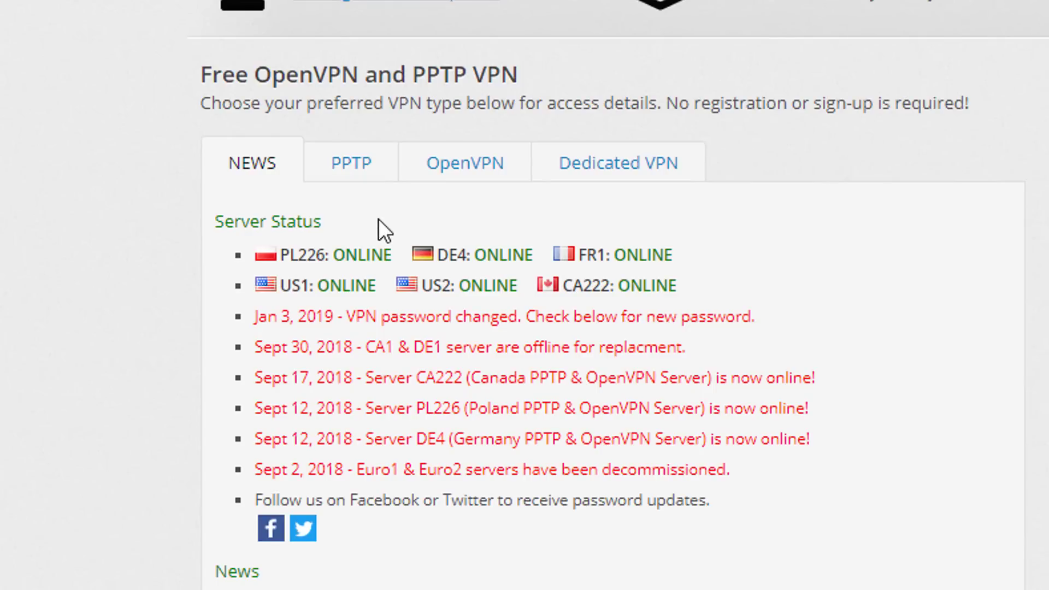
{"action": "scroll", "coordinate": [365, 180], "scroll_direction": "down", "scroll_amount": 2}
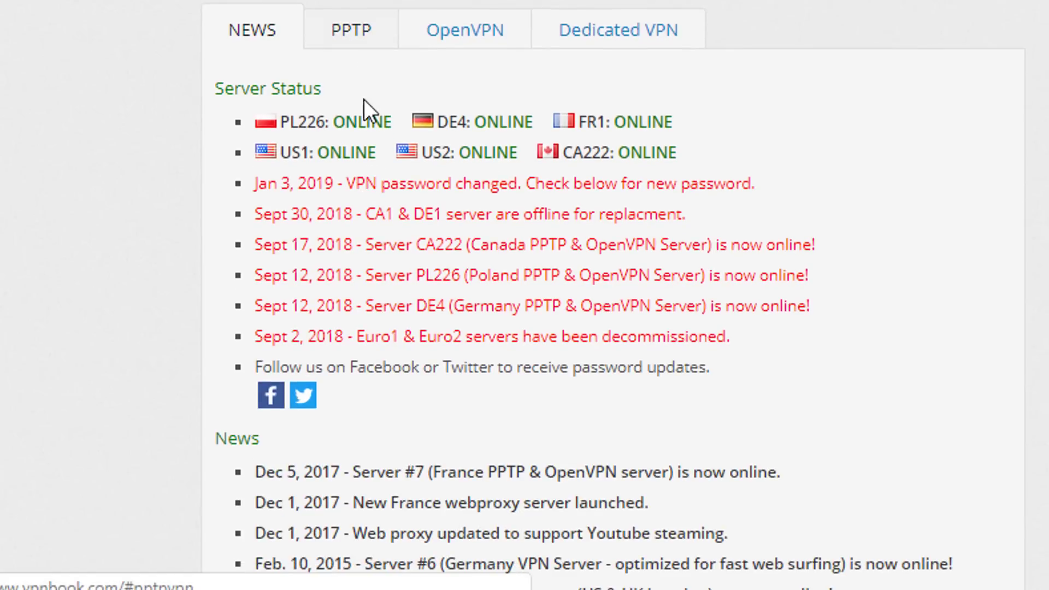
{"action": "left_click", "coordinate": [350, 39]}
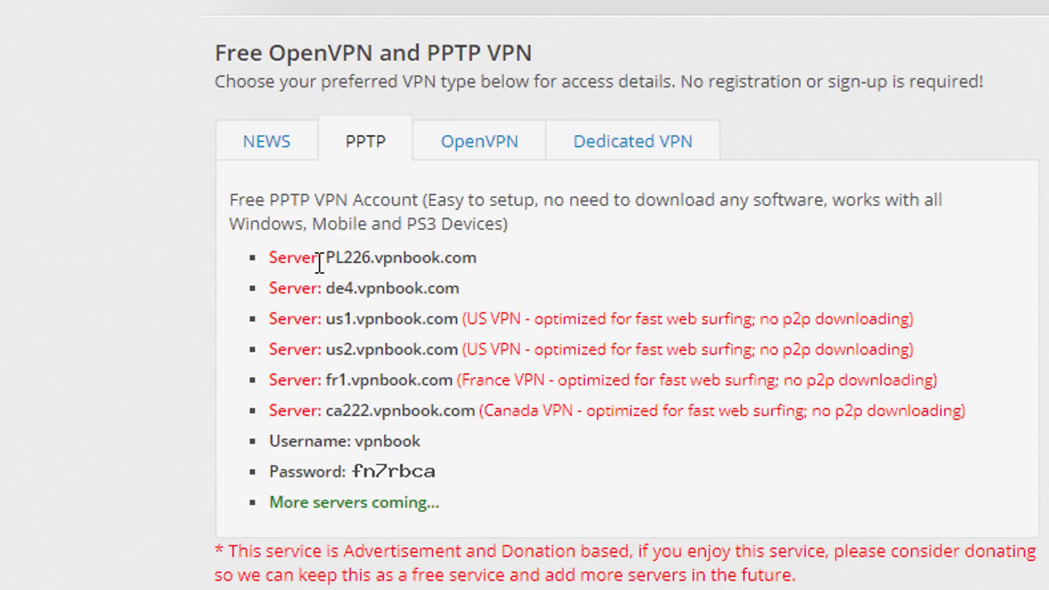
Copy the PL226.vpnbook.com server address
{"action": "left_click_drag", "start_coordinate": [325, 255], "coordinate": [475, 251]}
{"action": "right_click", "coordinate": [460, 262]}
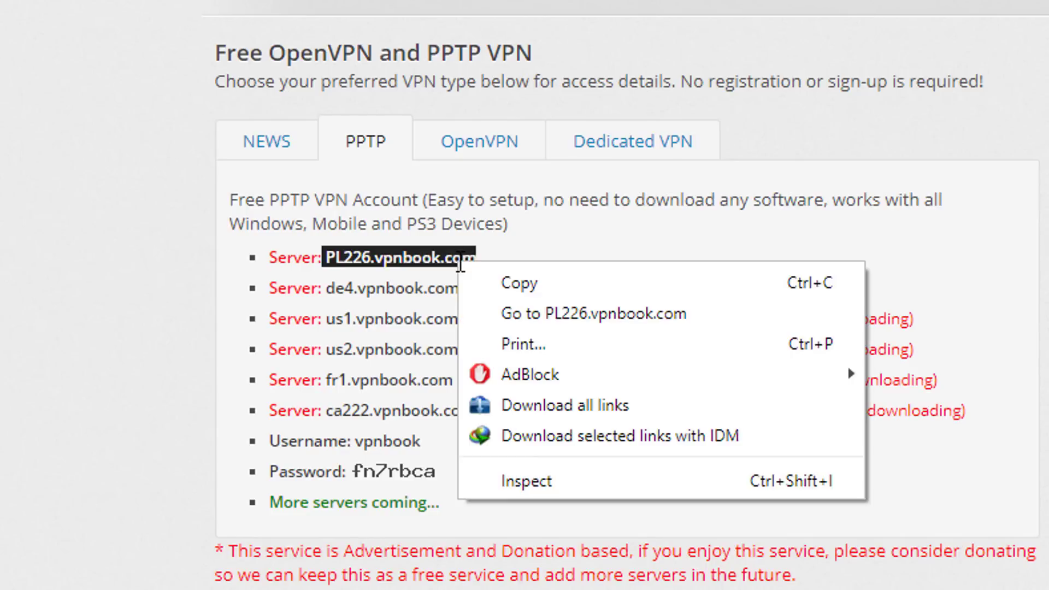
{"action": "left_click", "coordinate": [535, 279]}
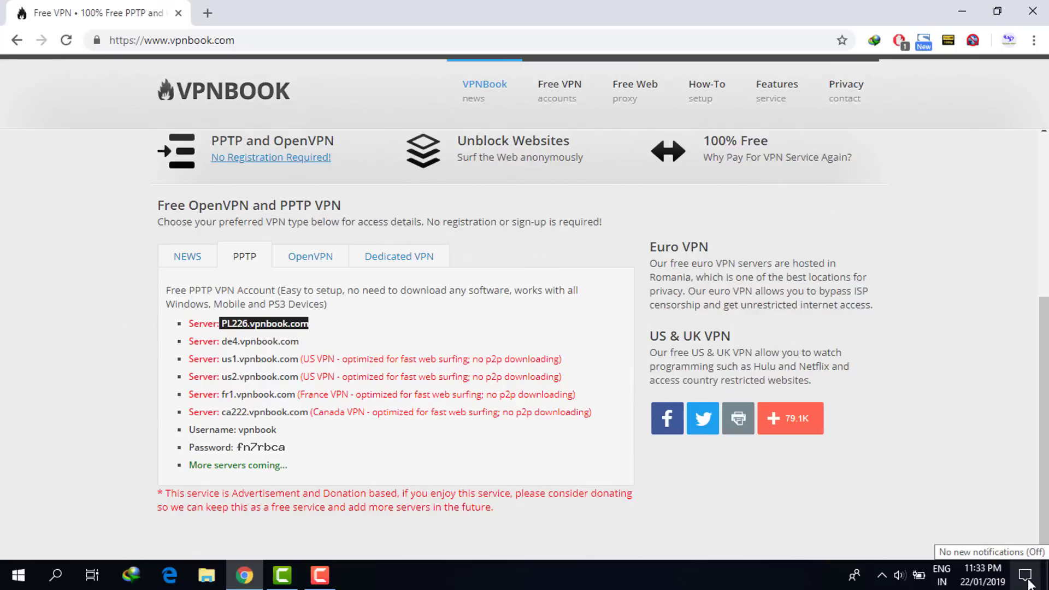
Add a new VPN connection from the VPN settings page, with Windows (built-in) as provider
{"action": "left_click", "coordinate": [1025, 575]}
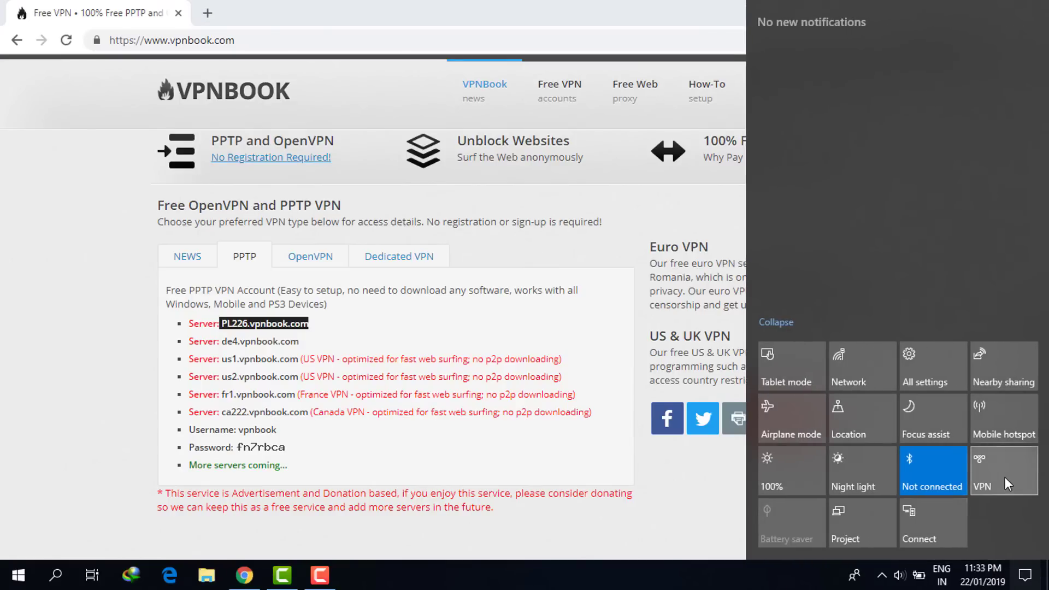
{"action": "left_click", "coordinate": [1004, 478]}
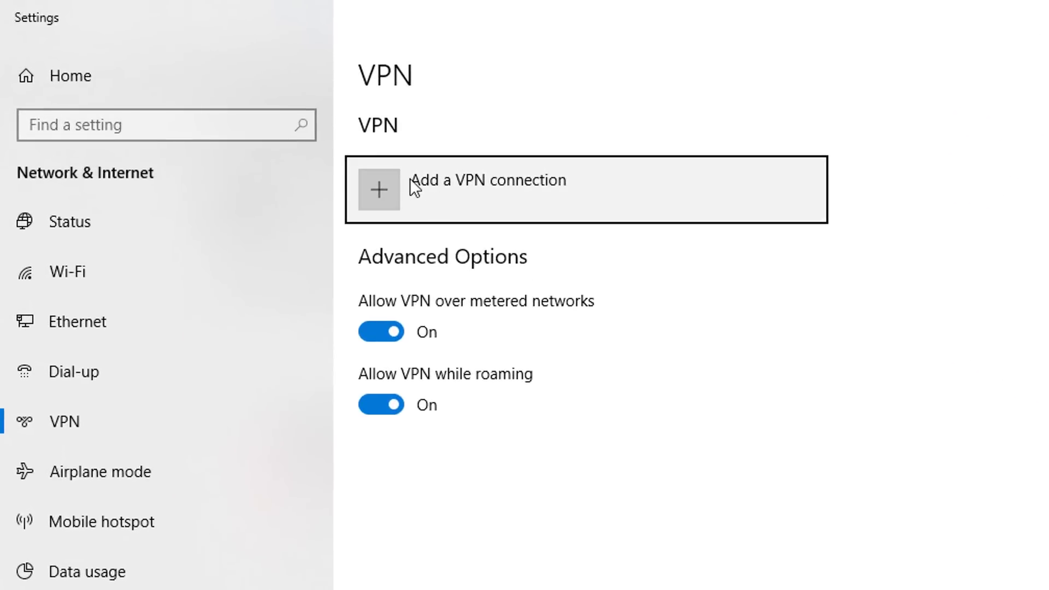
{"action": "left_click", "coordinate": [399, 181]}
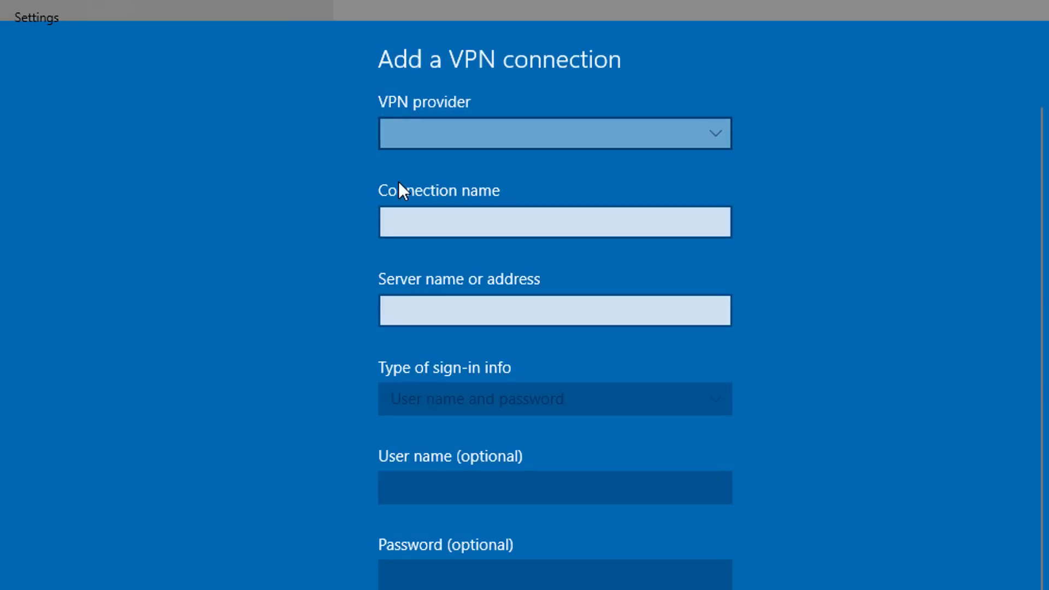
{"action": "left_click", "coordinate": [456, 131]}
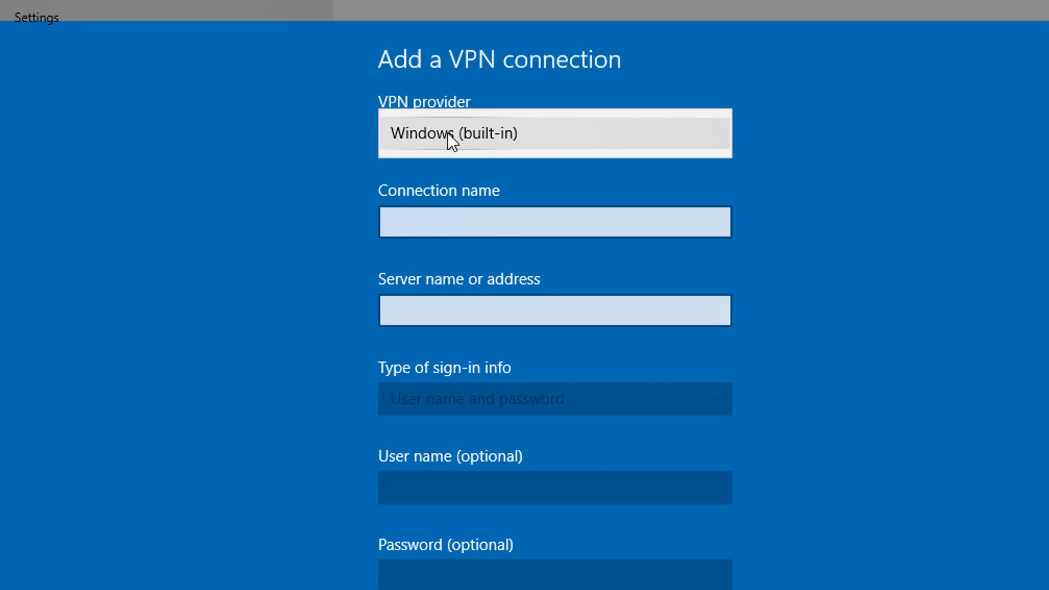
{"action": "left_click", "coordinate": [448, 132]}
Name the connection vpn1, paste PL226.vpnbook.com as server, and set the type to PPTP
{"action": "left_click", "coordinate": [470, 221]}
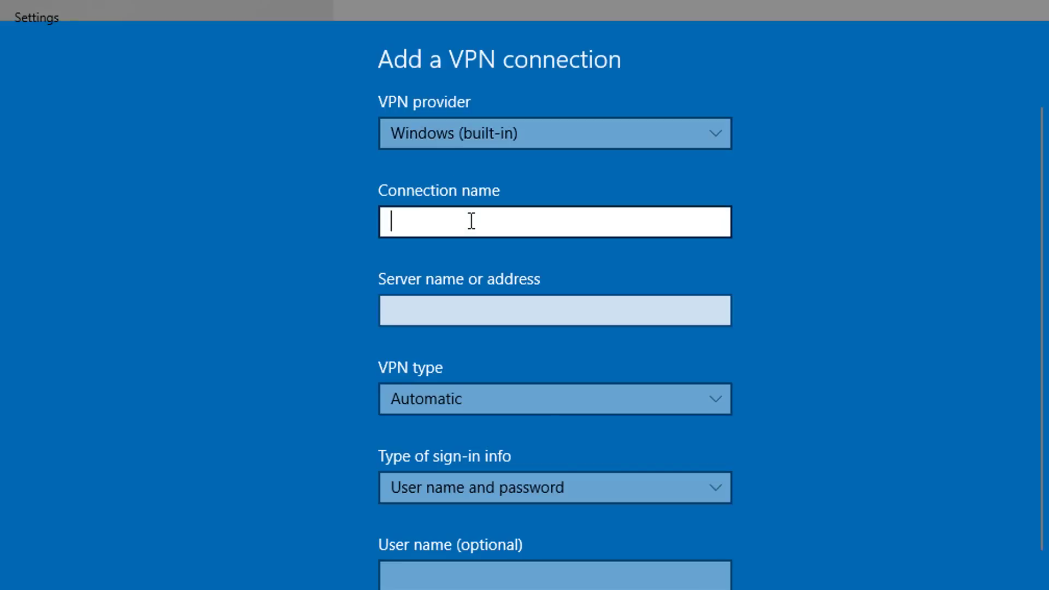
{"action": "type", "text": "vp"}
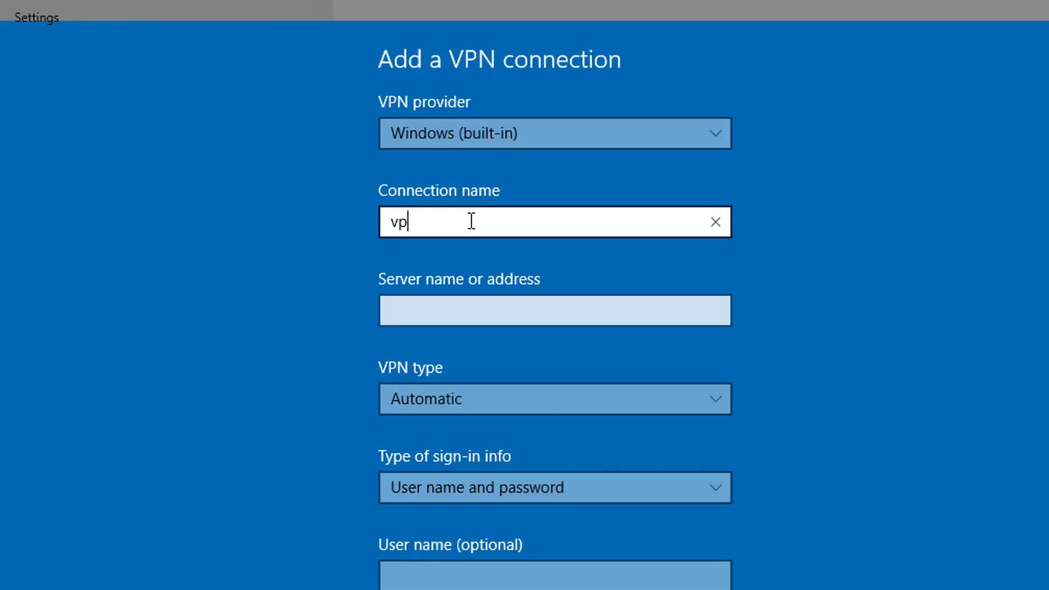
{"action": "type", "text": "n1"}
{"action": "left_click", "coordinate": [488, 309]}
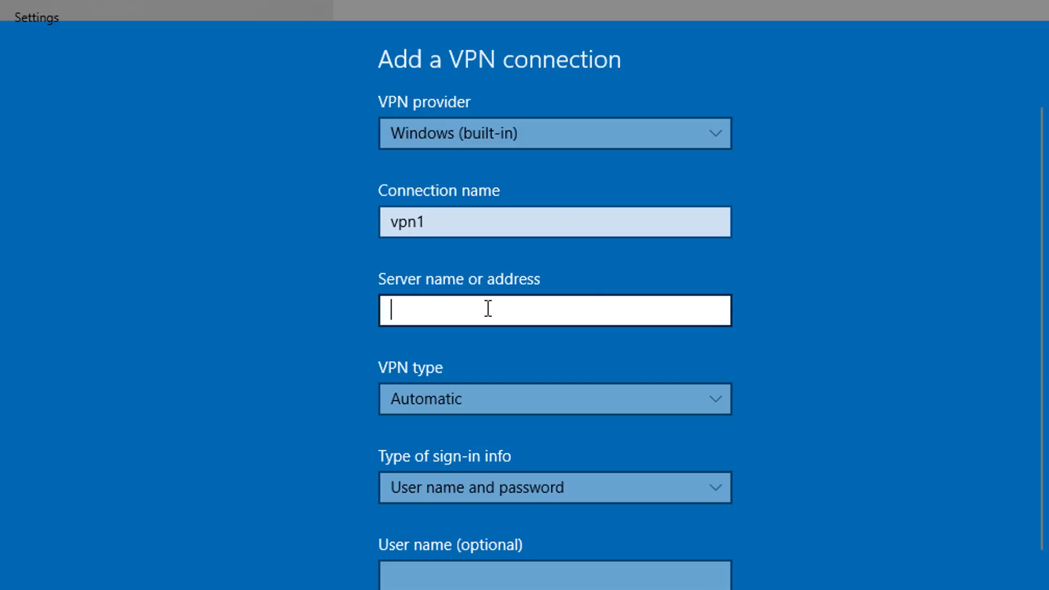
{"action": "right_click", "coordinate": [488, 308]}
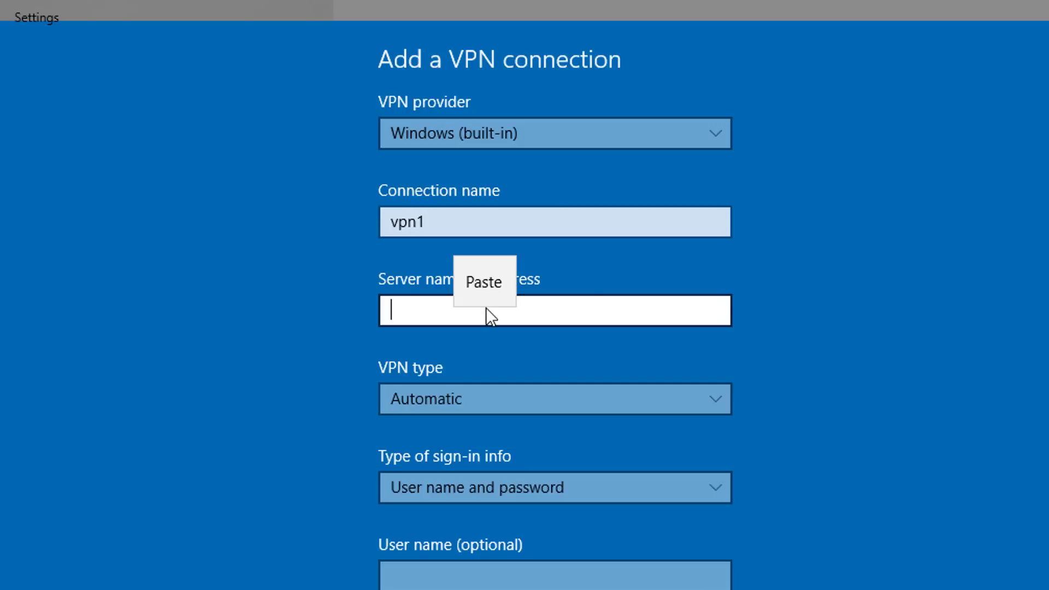
{"action": "left_click", "coordinate": [481, 277]}
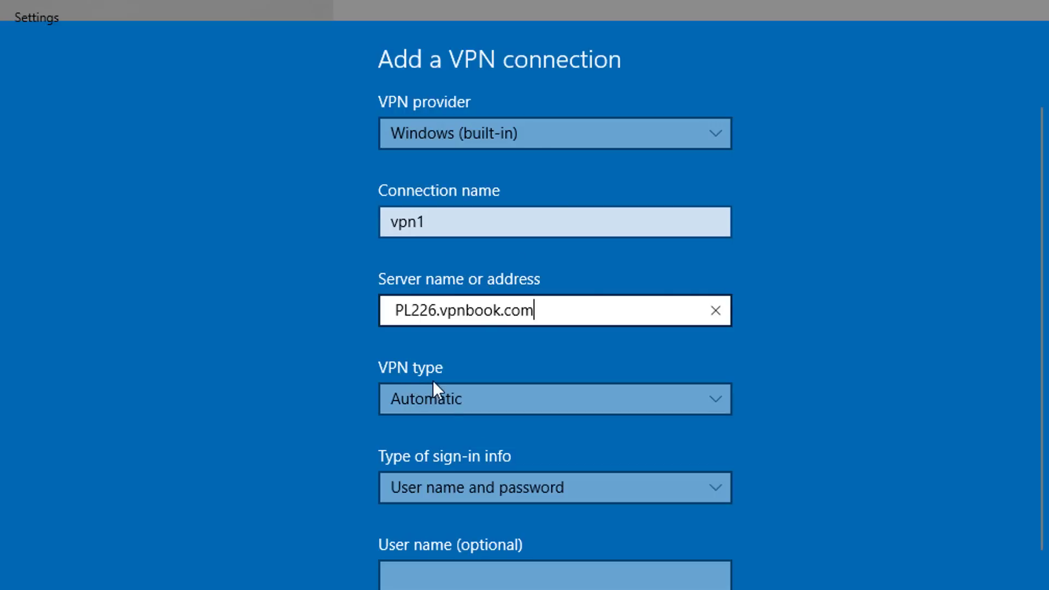
{"action": "left_click", "coordinate": [446, 399]}
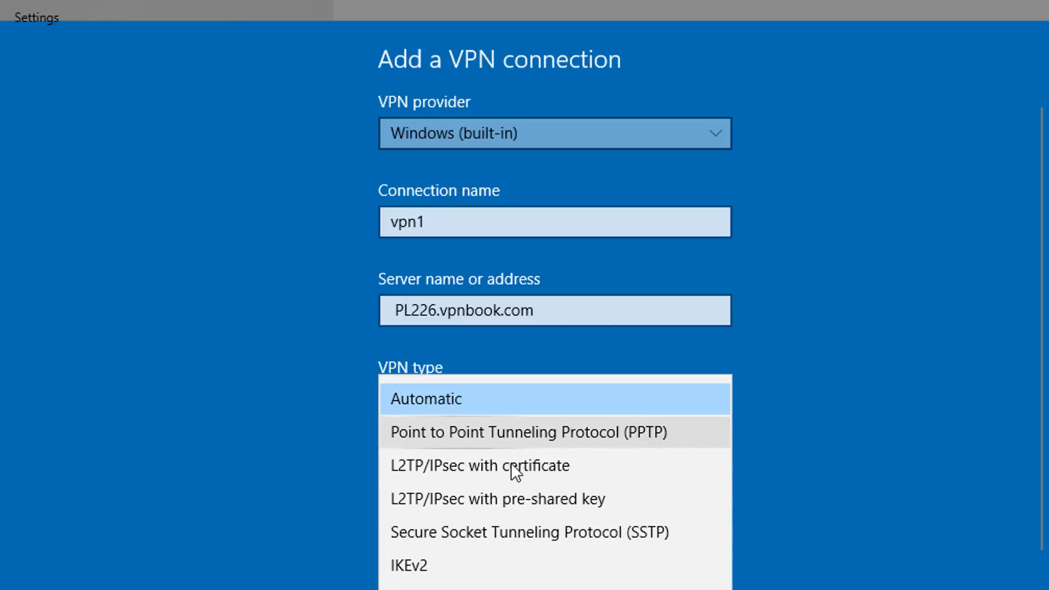
{"action": "left_click", "coordinate": [517, 432]}
{"action": "scroll", "coordinate": [497, 425], "scroll_direction": "down", "scroll_amount": 2}
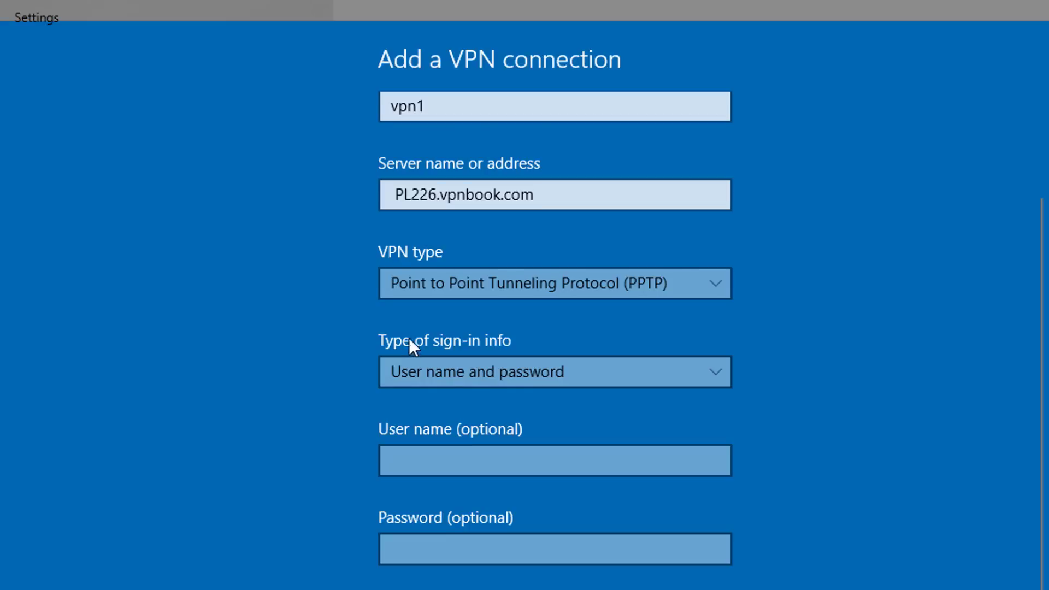
{"action": "left_click", "coordinate": [484, 373]}
Keep 'User name and password' as sign-in type and copy the VPNBook account username
{"action": "left_click", "coordinate": [483, 373]}
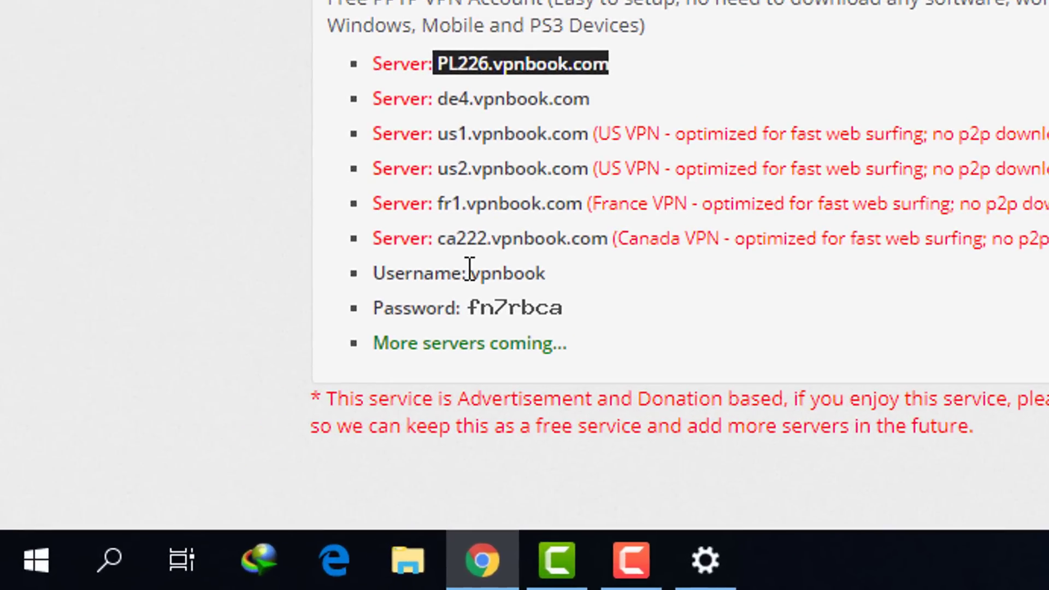
{"action": "left_click_drag", "start_coordinate": [349, 351], "coordinate": [398, 351]}
{"action": "left_click_drag", "start_coordinate": [469, 273], "coordinate": [539, 281]}
{"action": "right_click", "coordinate": [540, 281]}
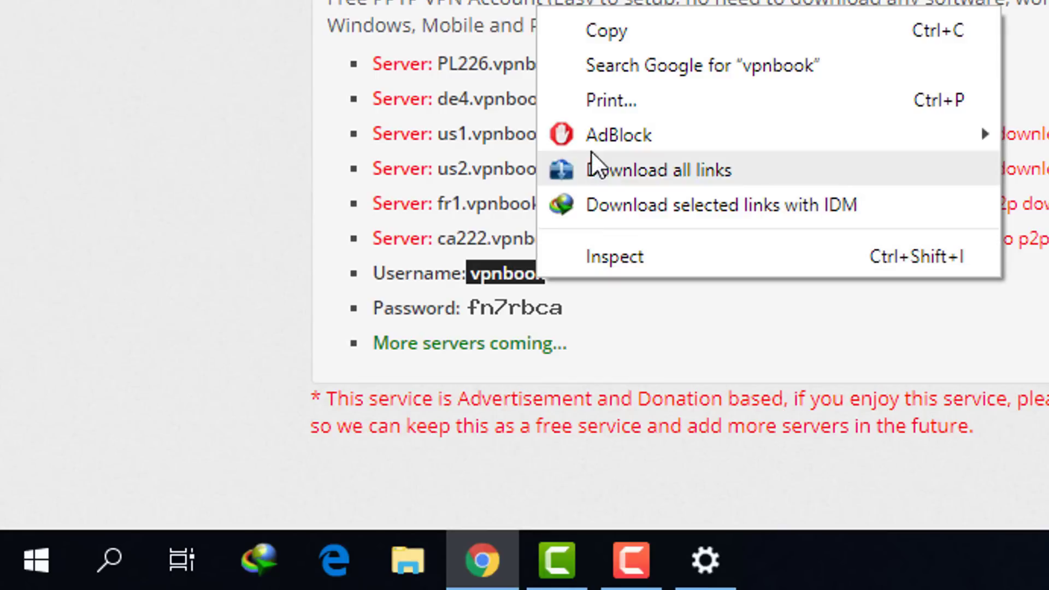
{"action": "left_click", "coordinate": [628, 33]}
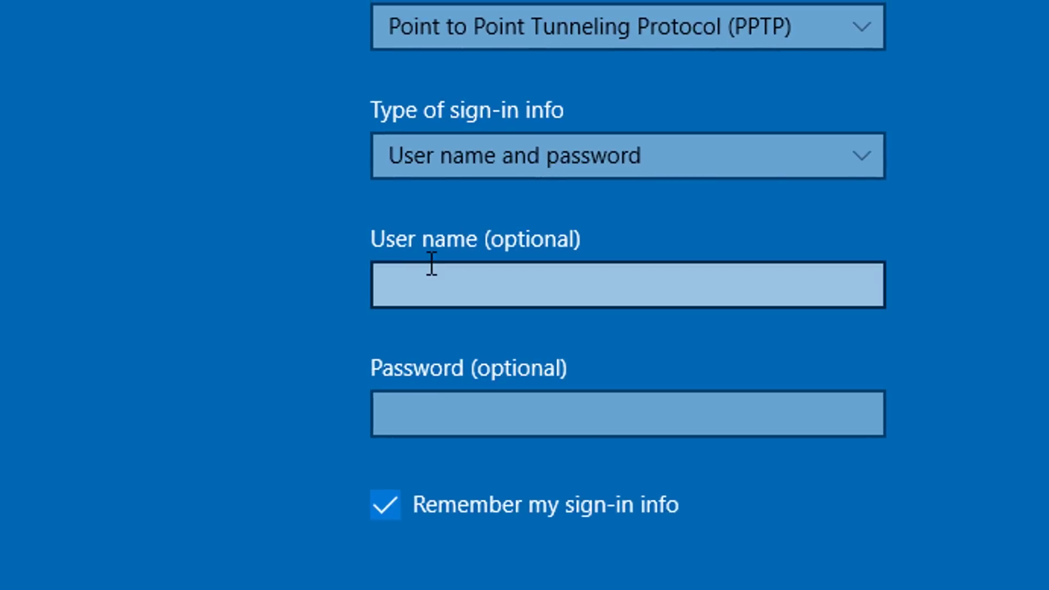
Paste the username, enter the account password, and save vpn1
{"action": "left_click", "coordinate": [512, 279]}
{"action": "right_click", "coordinate": [415, 275]}
{"action": "left_click", "coordinate": [412, 242]}
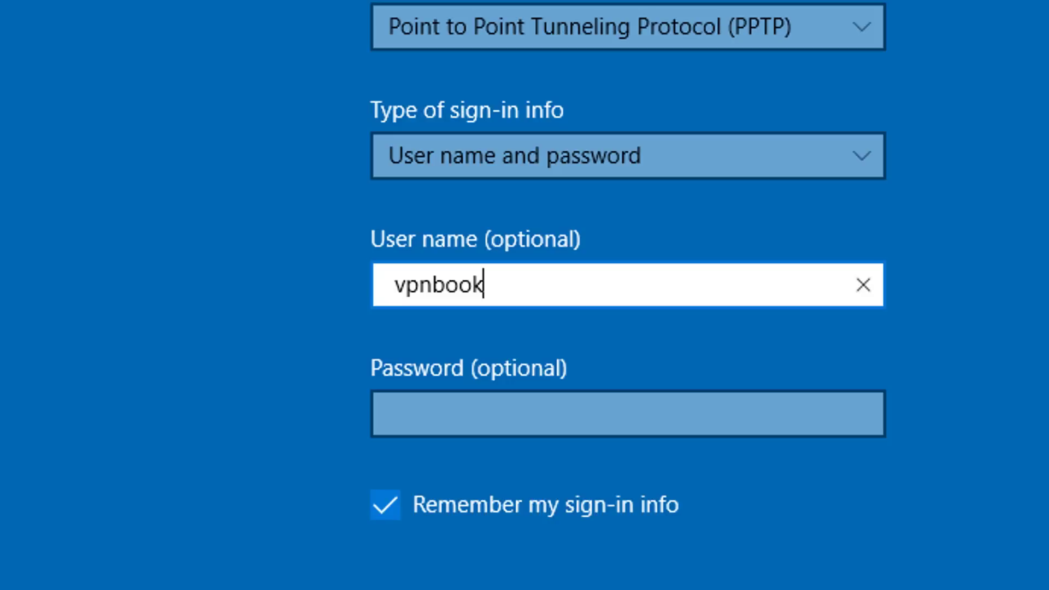
{"action": "left_click", "coordinate": [466, 425]}
{"action": "type", "text": "e"}
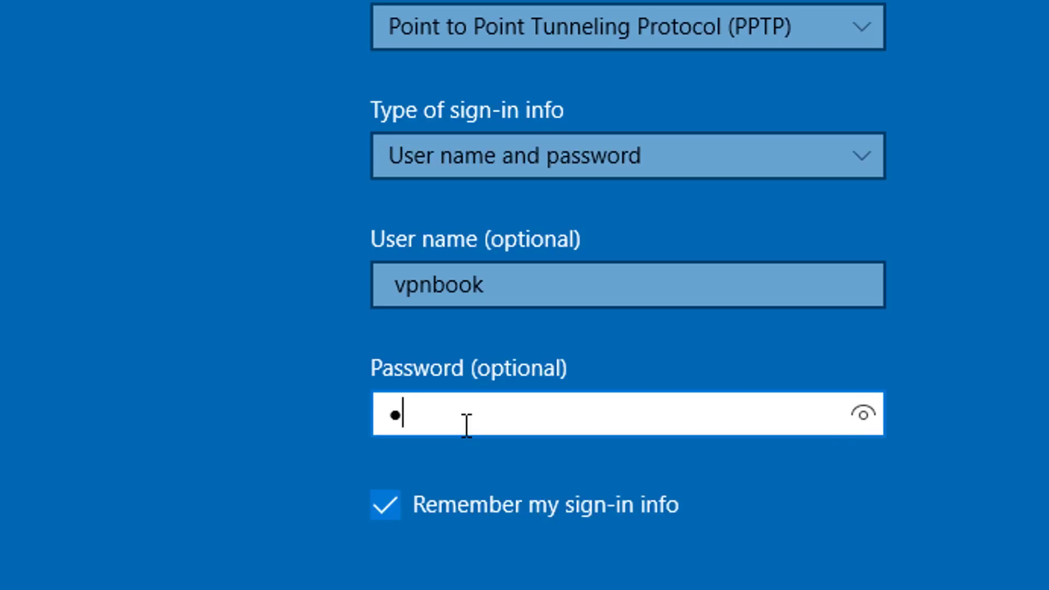
{"action": "type", "text": "7axwru"}
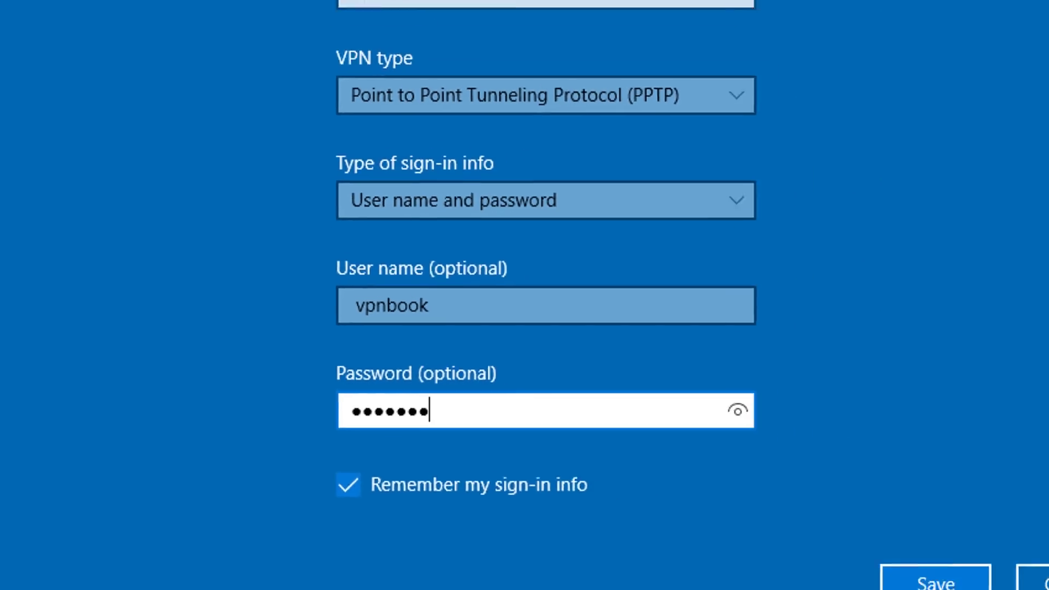
{"action": "left_click", "coordinate": [934, 585]}
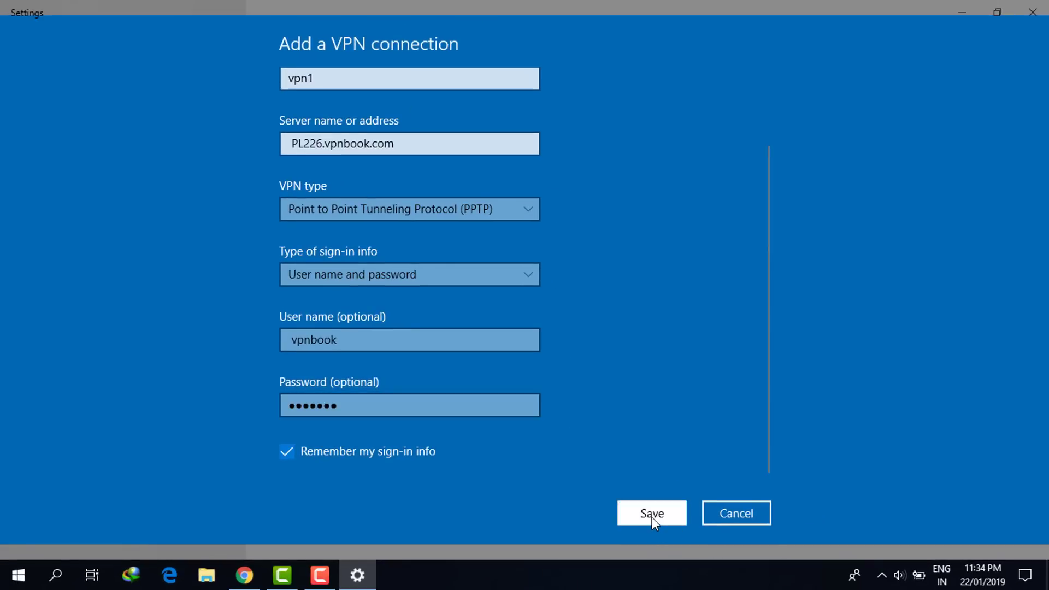
{"action": "left_click", "coordinate": [651, 517]}
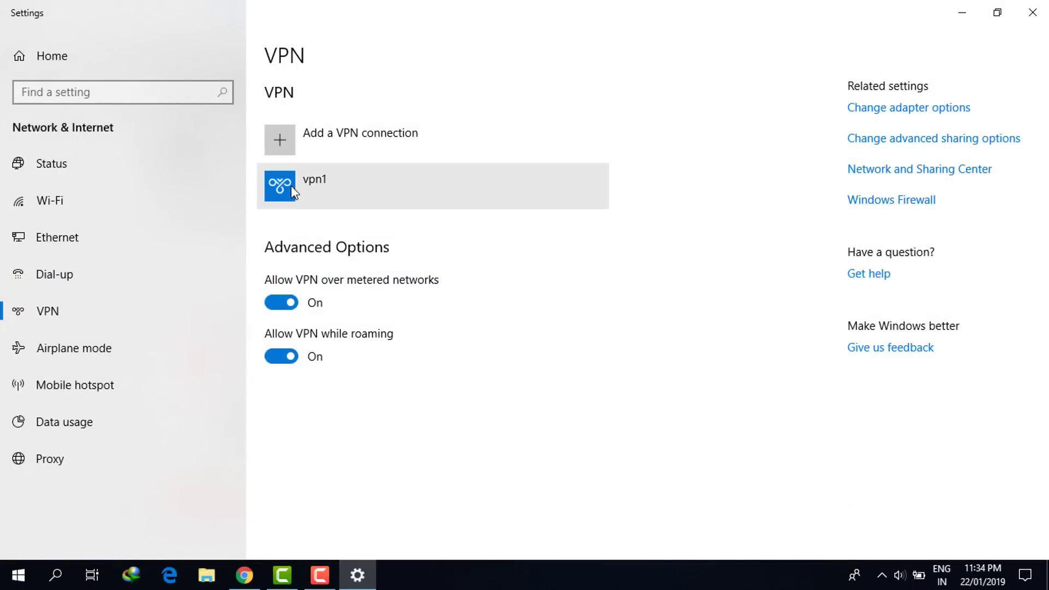
Connect vpn1 and return to the Settings VPN page once it shows Connected
{"action": "left_click", "coordinate": [352, 188]}
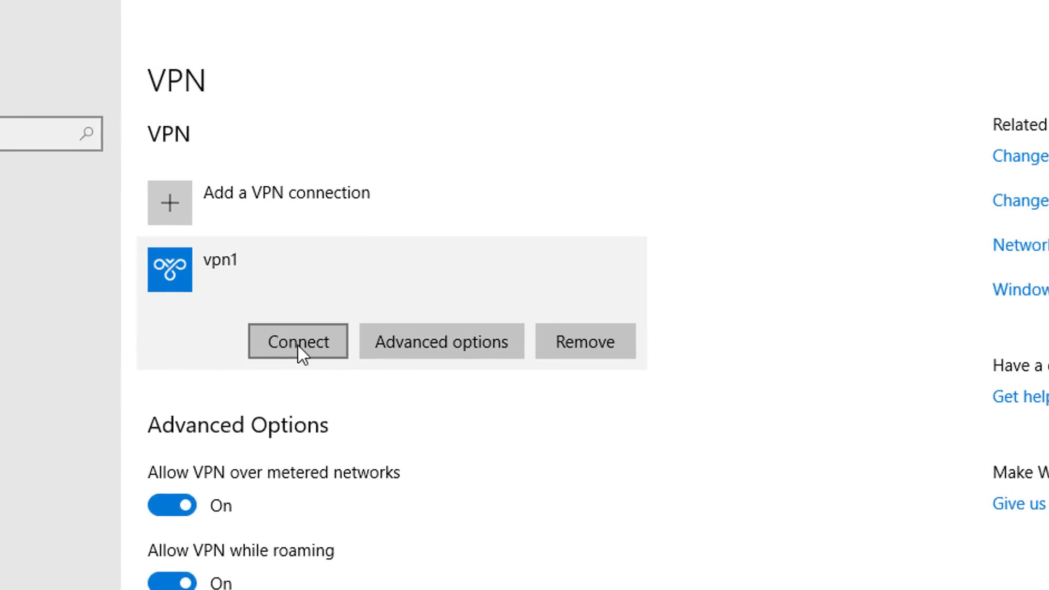
{"action": "left_click", "coordinate": [300, 343]}
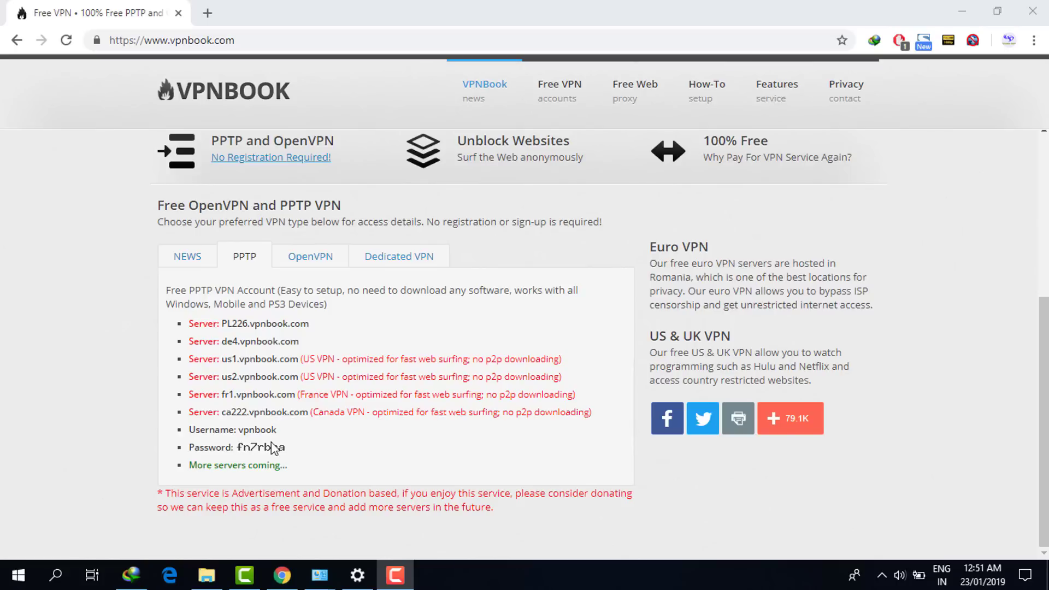
{"action": "left_click", "coordinate": [357, 577]}
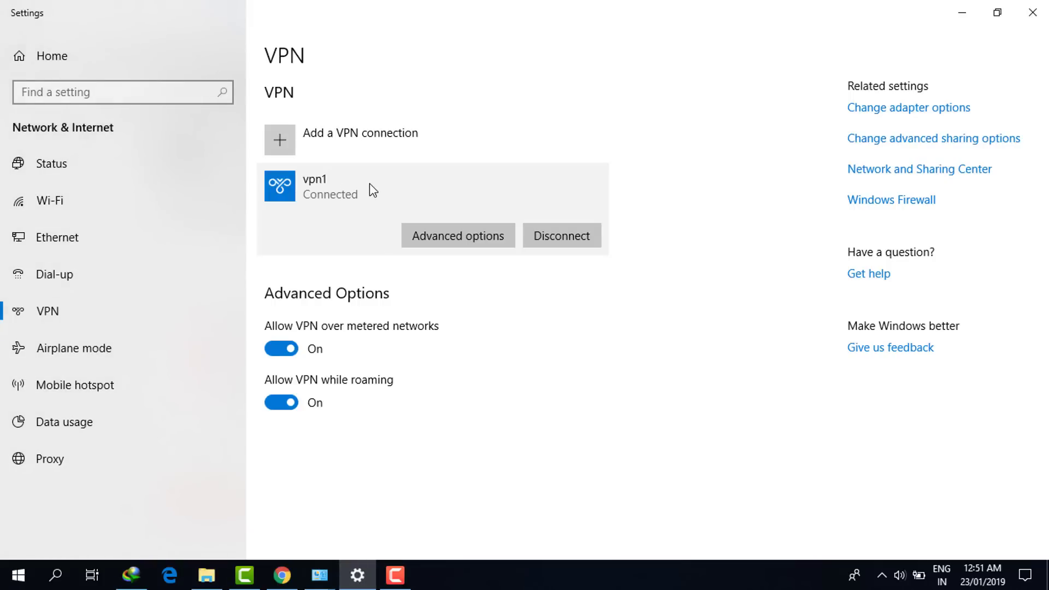
Inspect vpn1's server and sign-in fields under Advanced options > Edit, then minimize Settings
{"action": "left_click", "coordinate": [470, 233]}
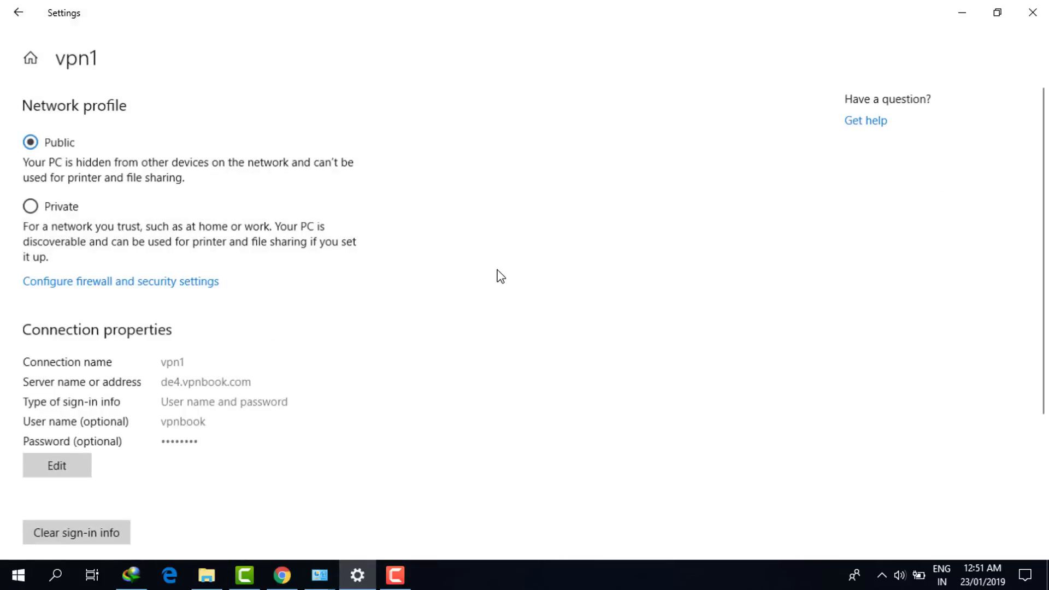
{"action": "scroll", "coordinate": [404, 377], "scroll_direction": "down", "scroll_amount": 3}
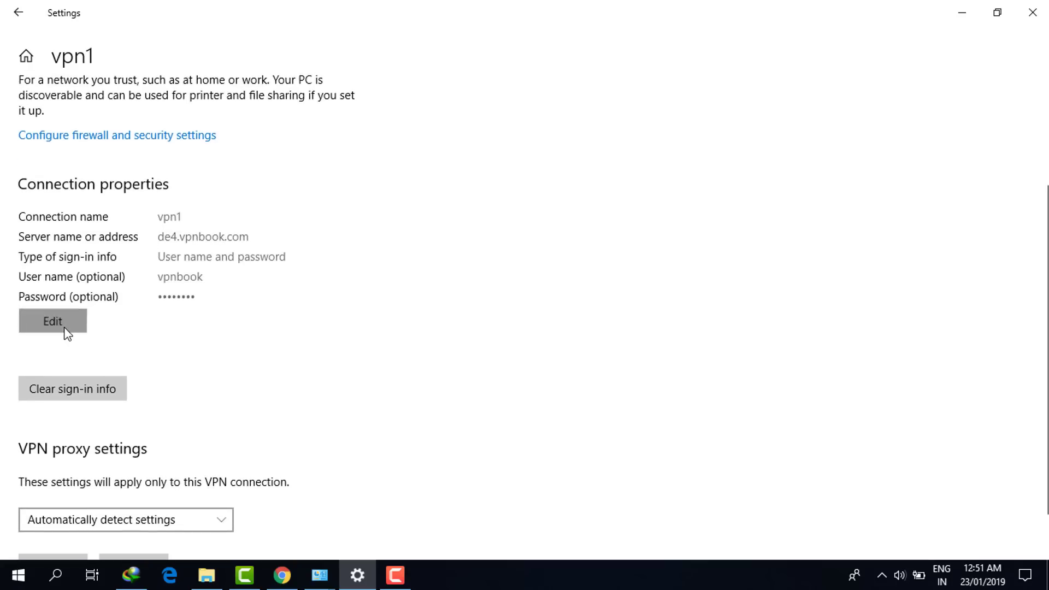
{"action": "left_click", "coordinate": [67, 332]}
{"action": "left_click_drag", "start_coordinate": [410, 463], "coordinate": [284, 460]}
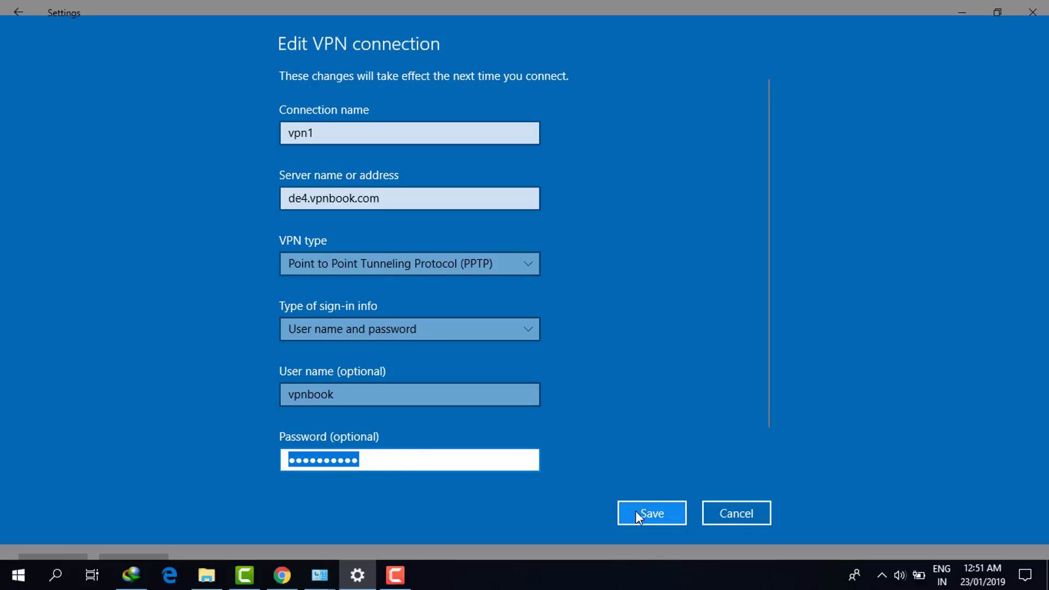
{"action": "left_click", "coordinate": [962, 12]}
{"action": "scroll", "coordinate": [858, 298], "scroll_direction": "up", "scroll_amount": 4}
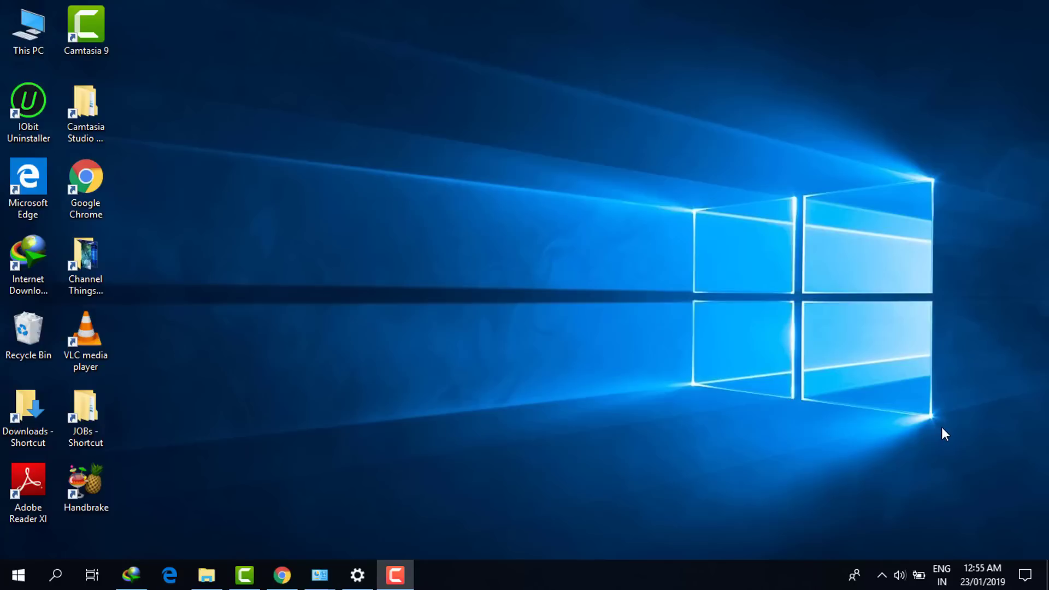
Search for 'contr' and open Control Panel
{"action": "left_click", "coordinate": [57, 575]}
{"action": "type", "text": "contr"}
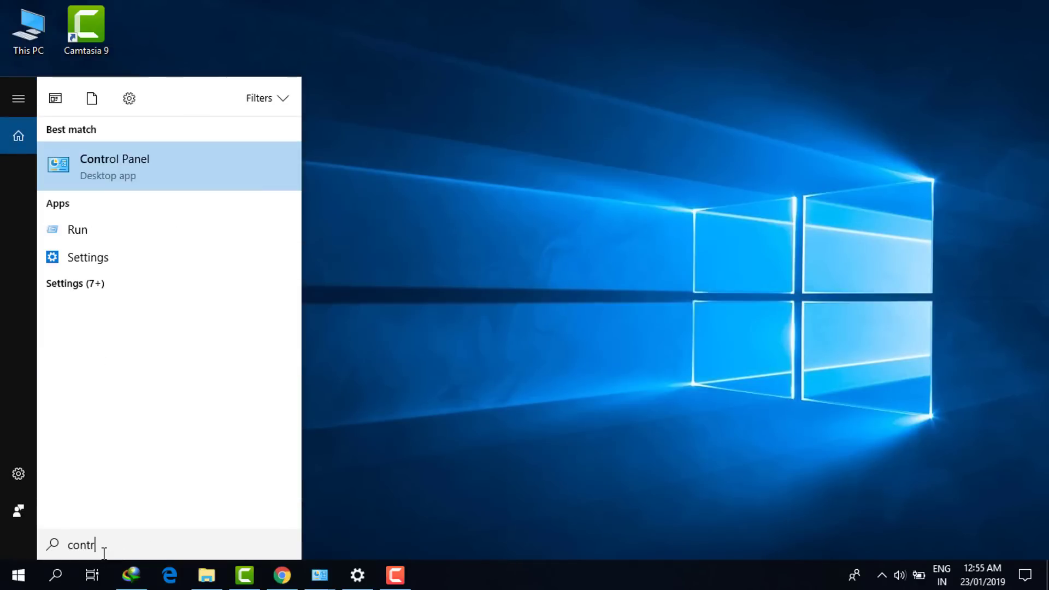
{"action": "left_click", "coordinate": [134, 169]}
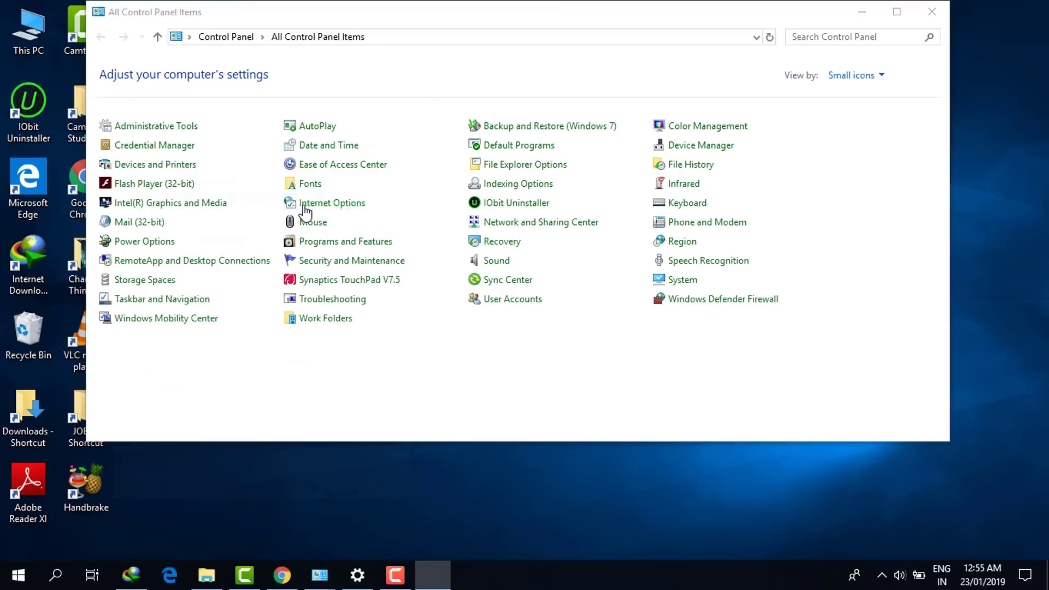
Launch Add VPN from the Internet Options Connections tab and move the wizard aside
{"action": "left_click", "coordinate": [304, 206]}
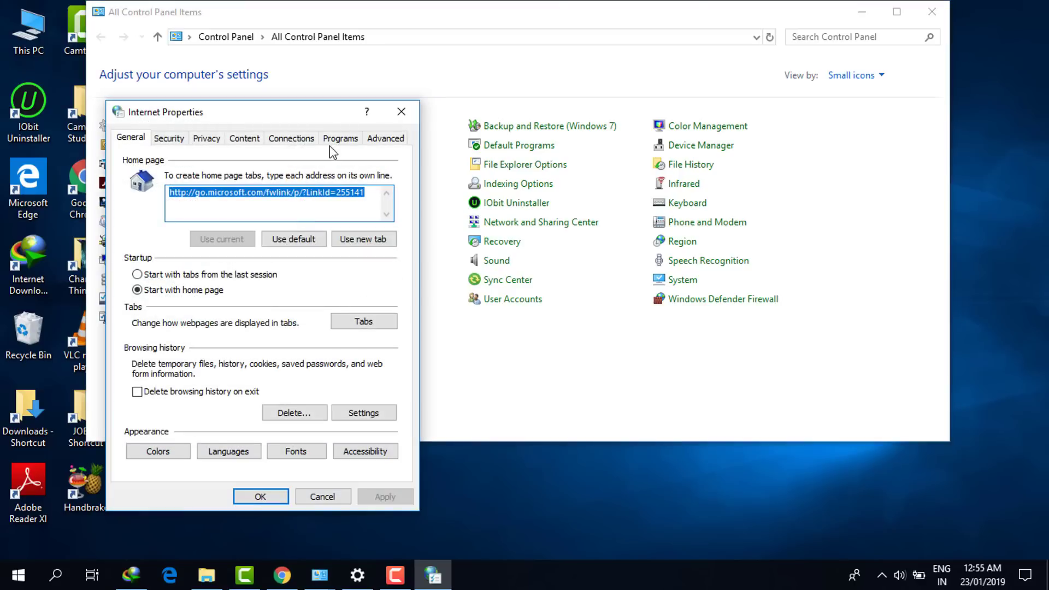
{"action": "left_click", "coordinate": [313, 140]}
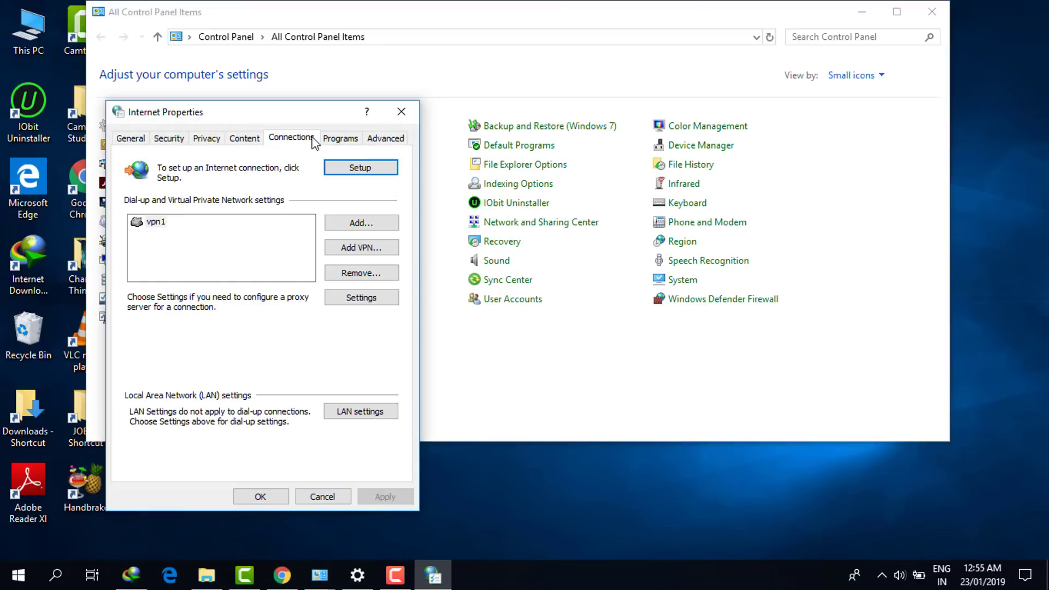
{"action": "left_click", "coordinate": [376, 250]}
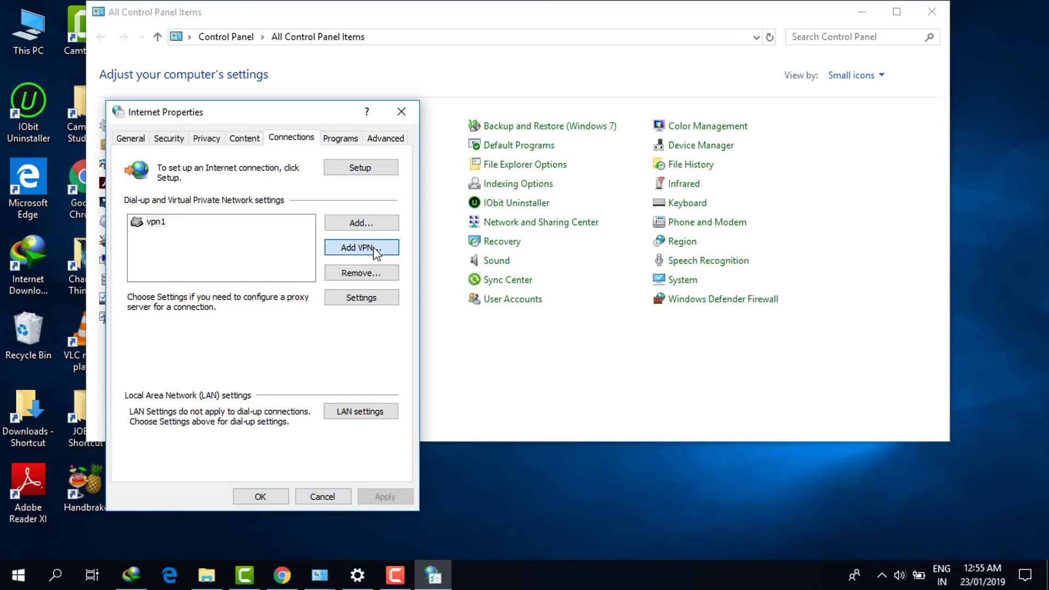
{"action": "left_click_drag", "start_coordinate": [293, 159], "coordinate": [528, 126]}
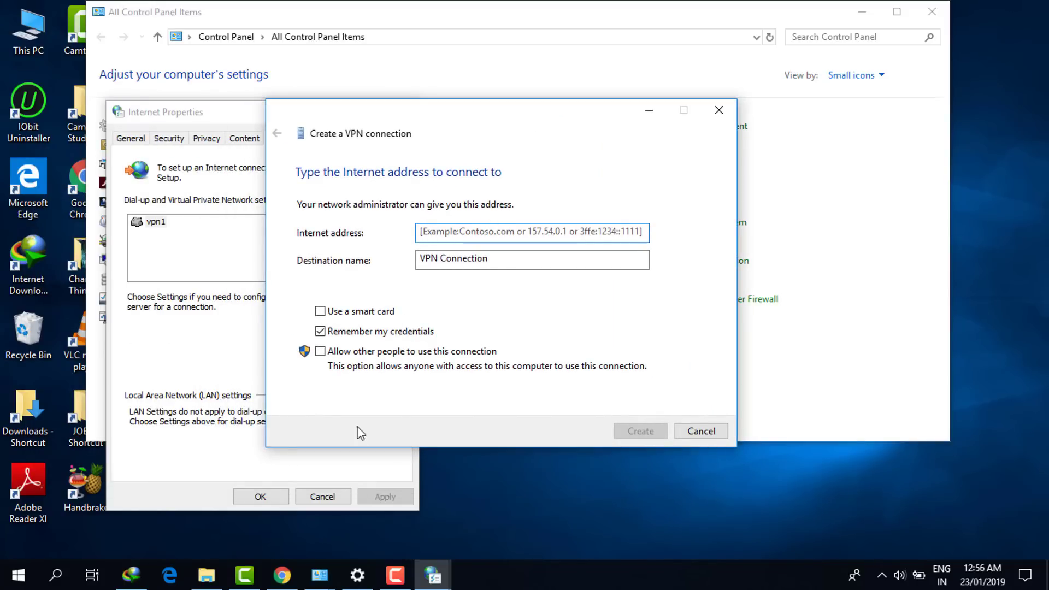
Copy the de4.vpnbook.com server address from the VPNBook page
{"action": "left_click", "coordinate": [282, 575]}
{"action": "scroll", "coordinate": [320, 453], "scroll_direction": "down", "scroll_amount": 5}
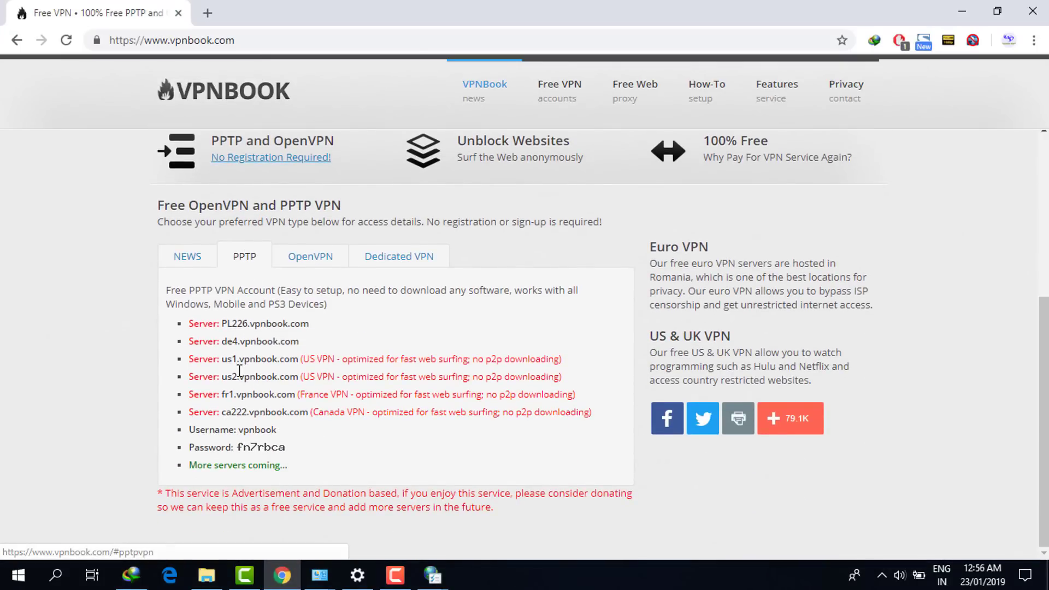
{"action": "left_click_drag", "start_coordinate": [224, 341], "coordinate": [299, 336]}
{"action": "right_click", "coordinate": [294, 335]}
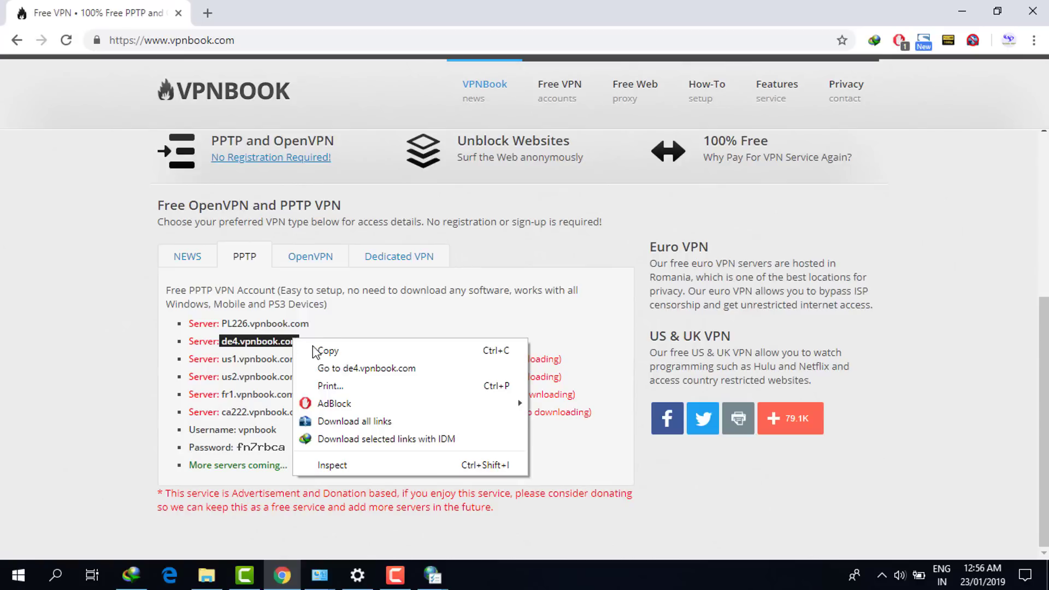
{"action": "left_click", "coordinate": [327, 350]}
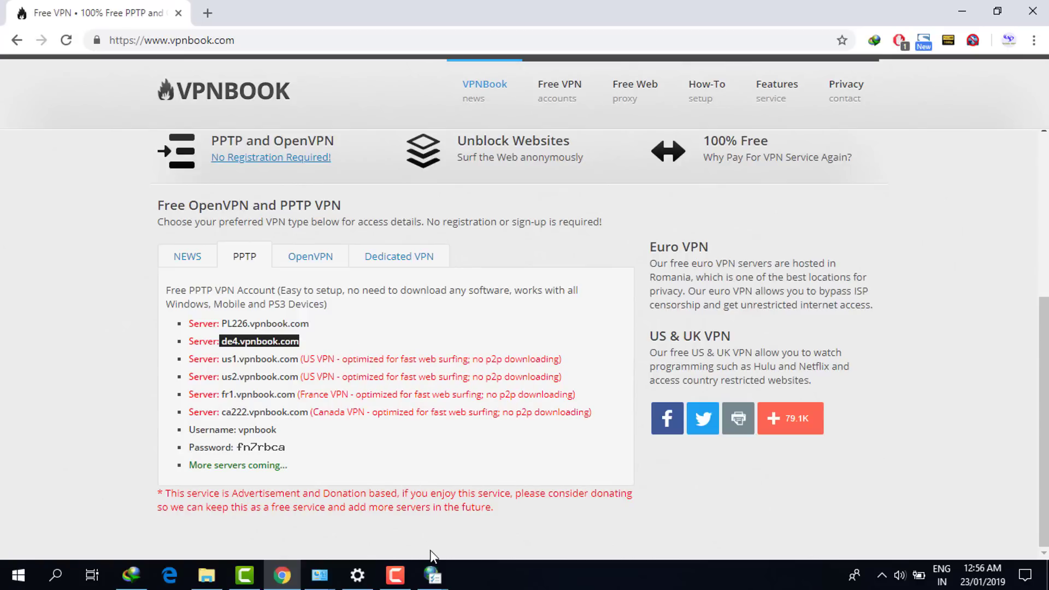
Paste de4.vpnbook.com as Internet address, allow other people to use it, and create it
{"action": "mouse_move", "coordinate": [432, 574]}
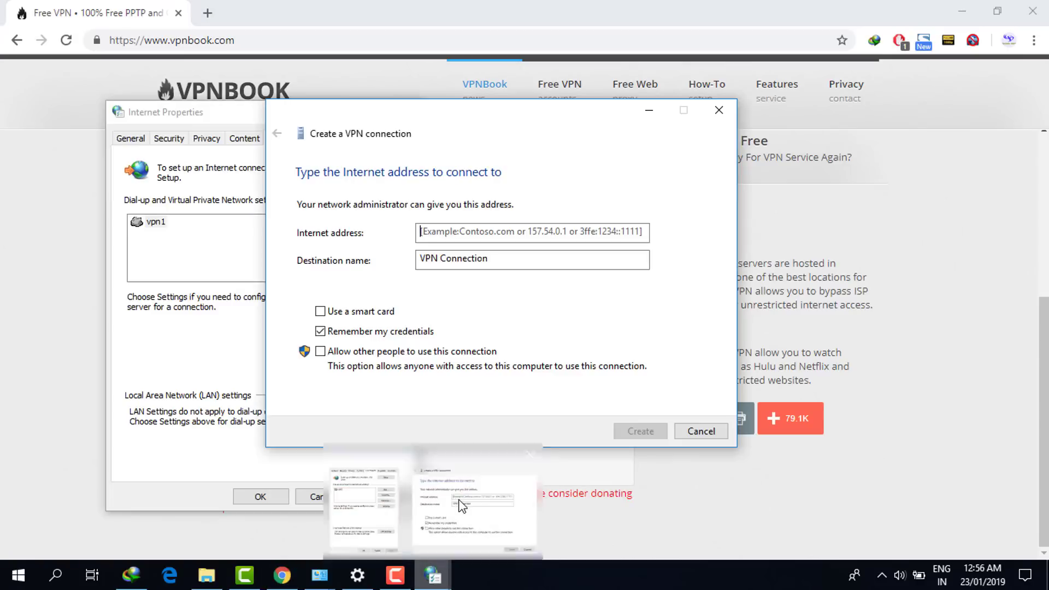
{"action": "left_click", "coordinate": [461, 505]}
{"action": "right_click", "coordinate": [430, 229]}
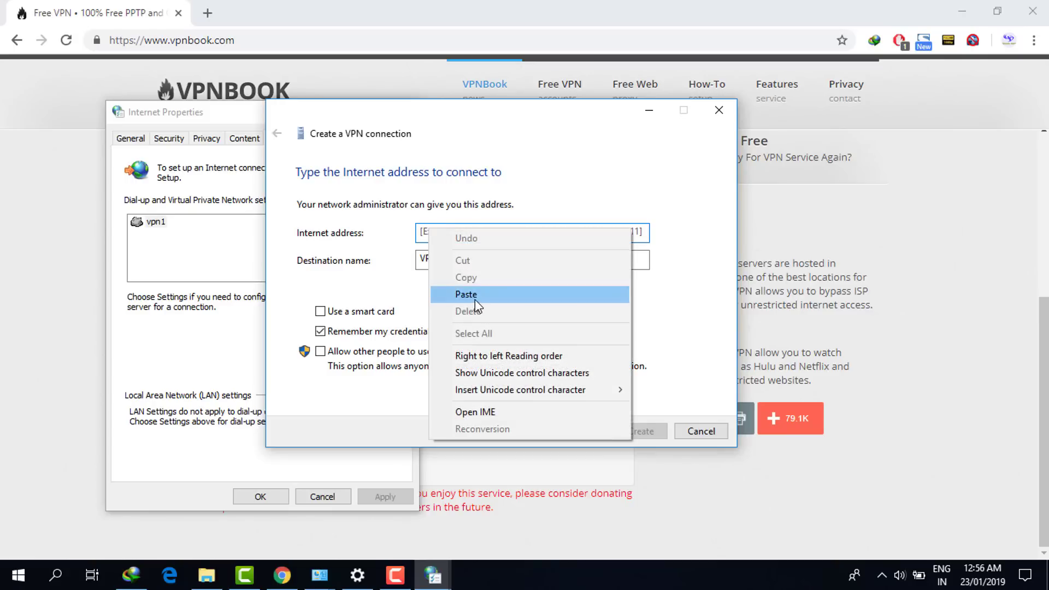
{"action": "left_click", "coordinate": [462, 291]}
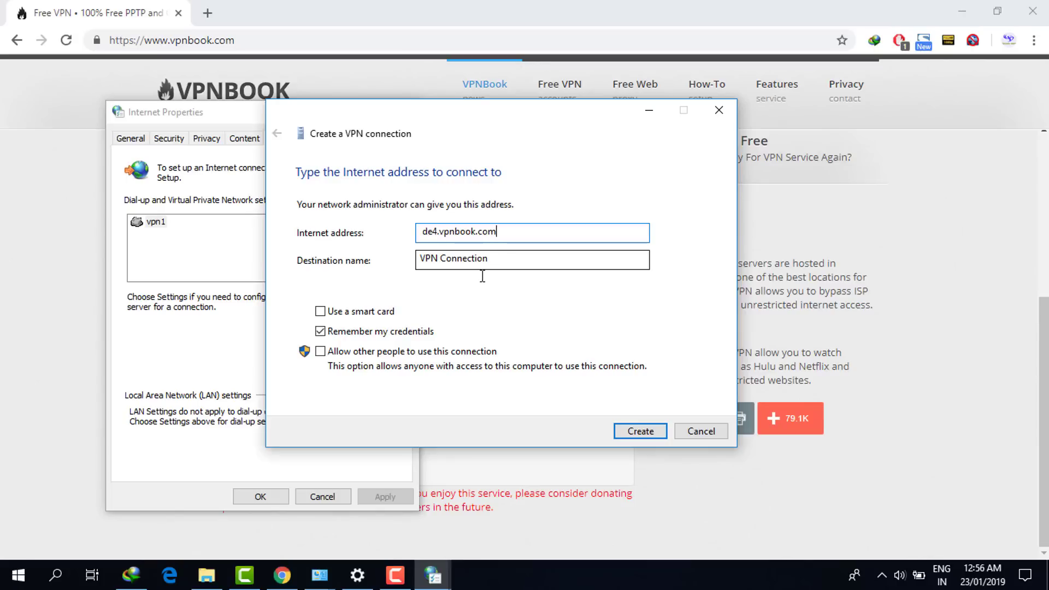
{"action": "left_click", "coordinate": [320, 352]}
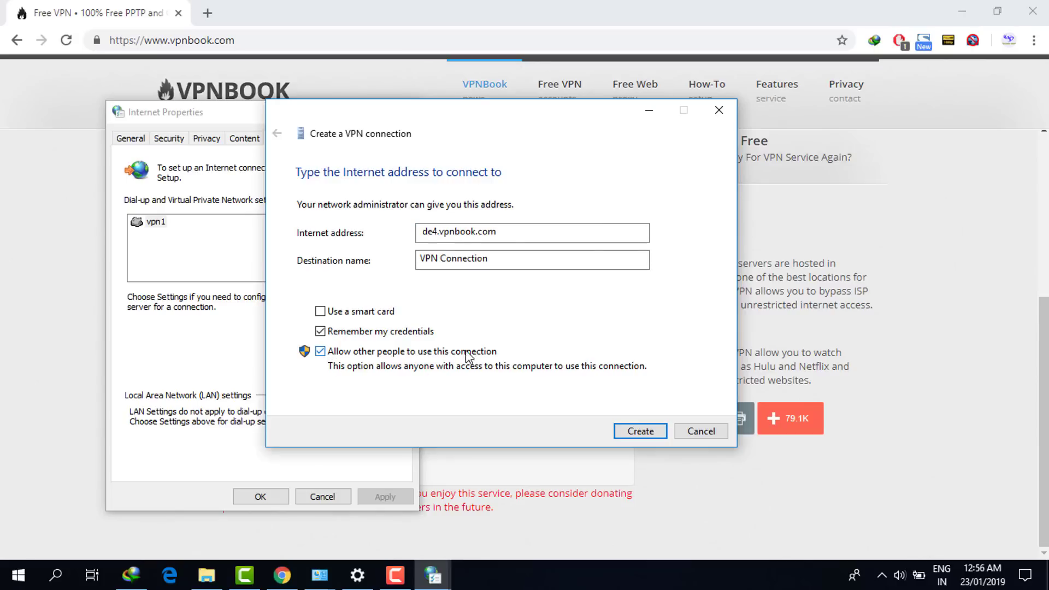
{"action": "left_click", "coordinate": [637, 431]}
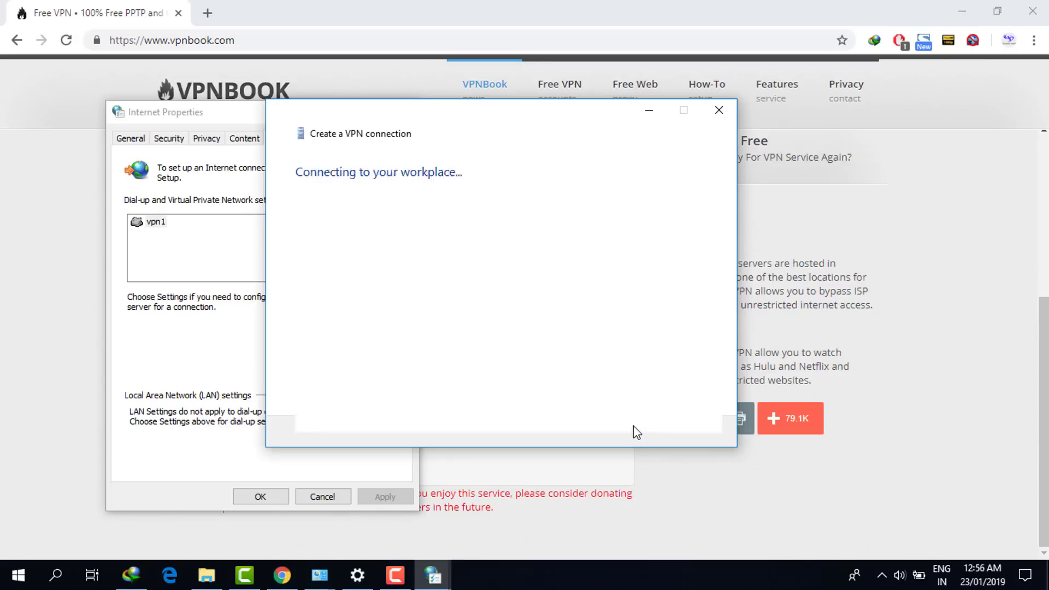
Connect 'VPN Connection' from the Network flyout and bring up its Windows Security sign-in prompt
{"action": "left_click", "coordinate": [1033, 584]}
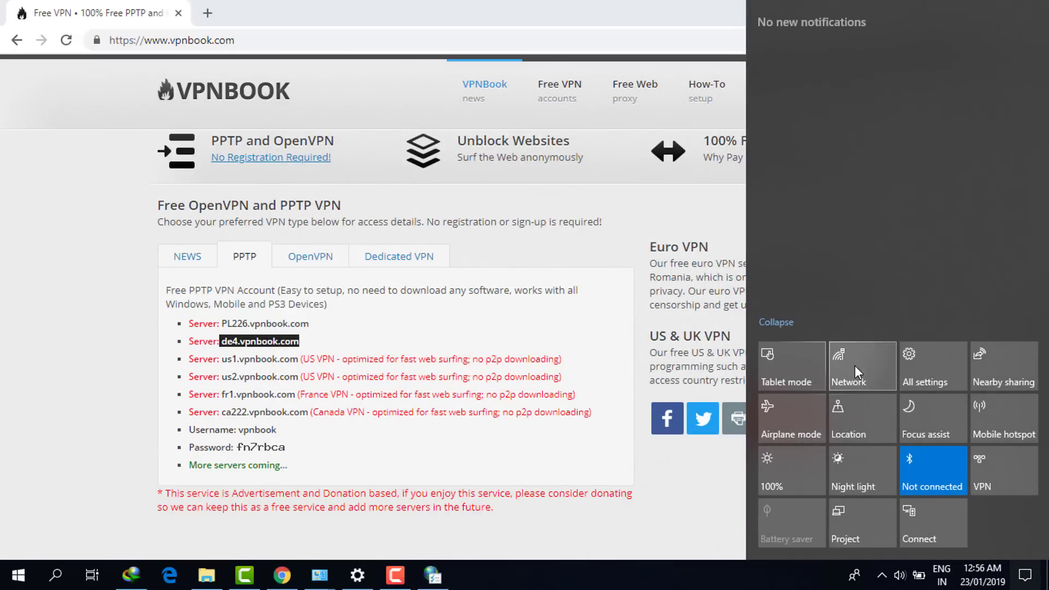
{"action": "left_click", "coordinate": [855, 366]}
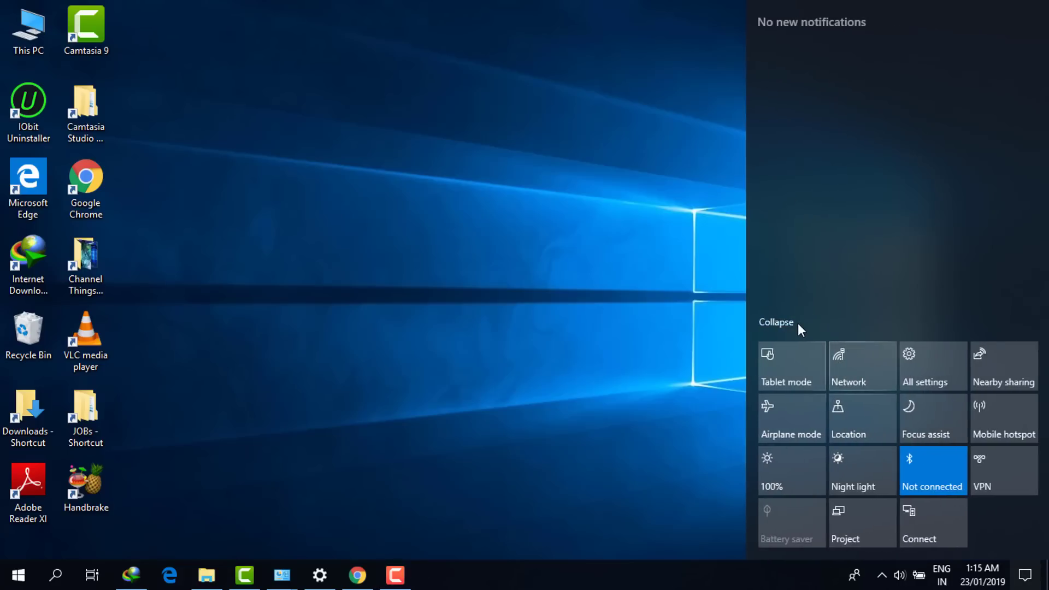
{"action": "left_click", "coordinate": [854, 365]}
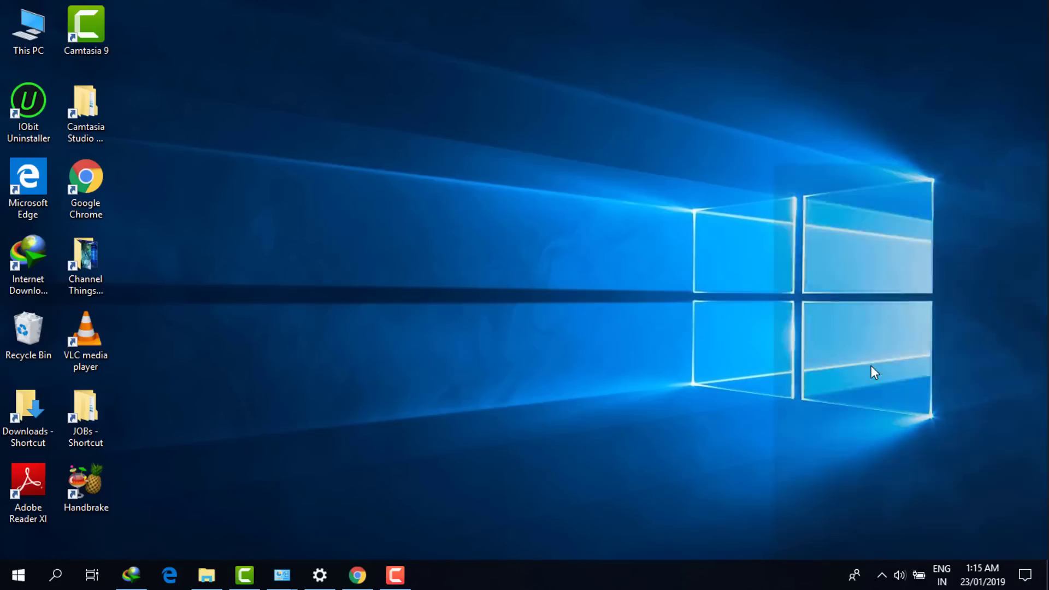
{"action": "left_click", "coordinate": [906, 187]}
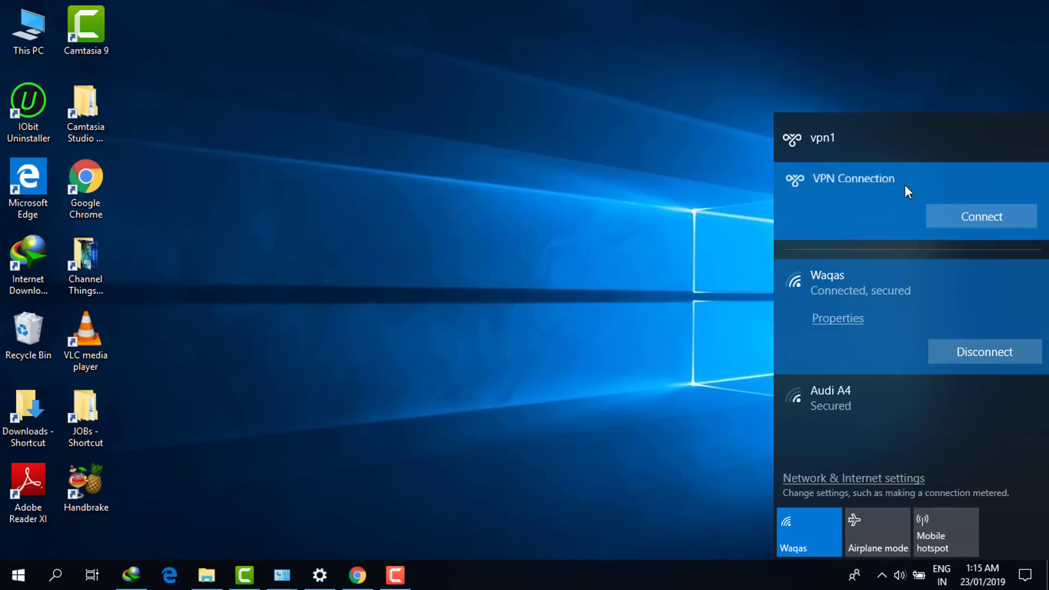
{"action": "left_click", "coordinate": [985, 211]}
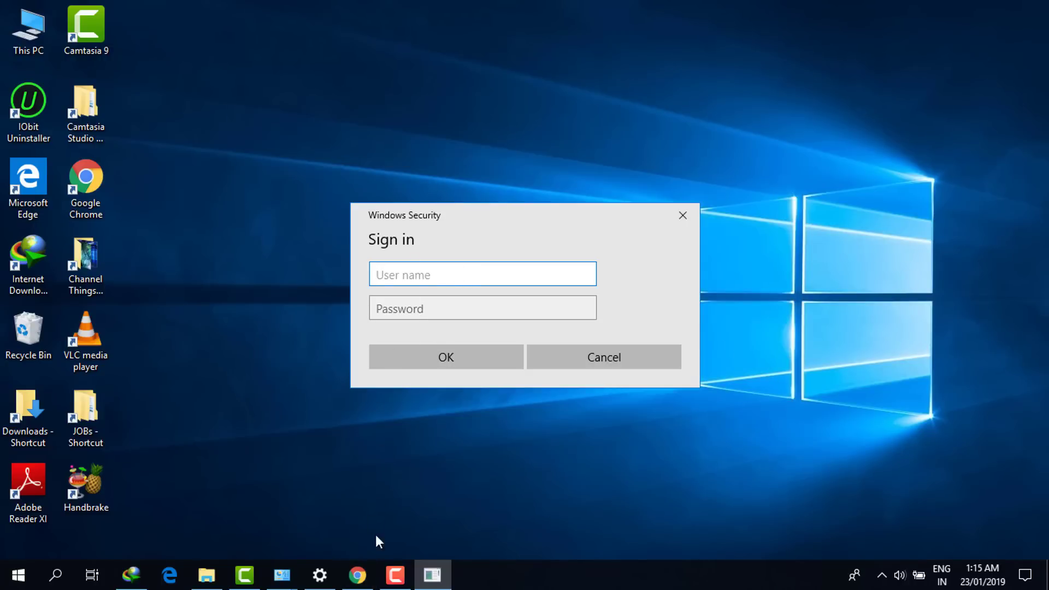
{"action": "left_click", "coordinate": [357, 575]}
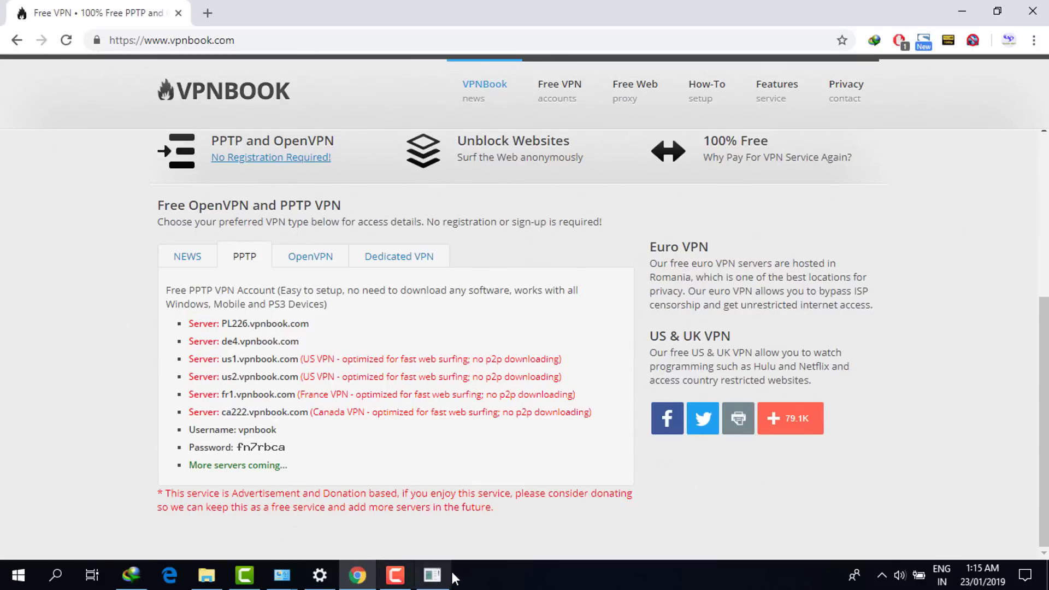
{"action": "left_click", "coordinate": [422, 572]}
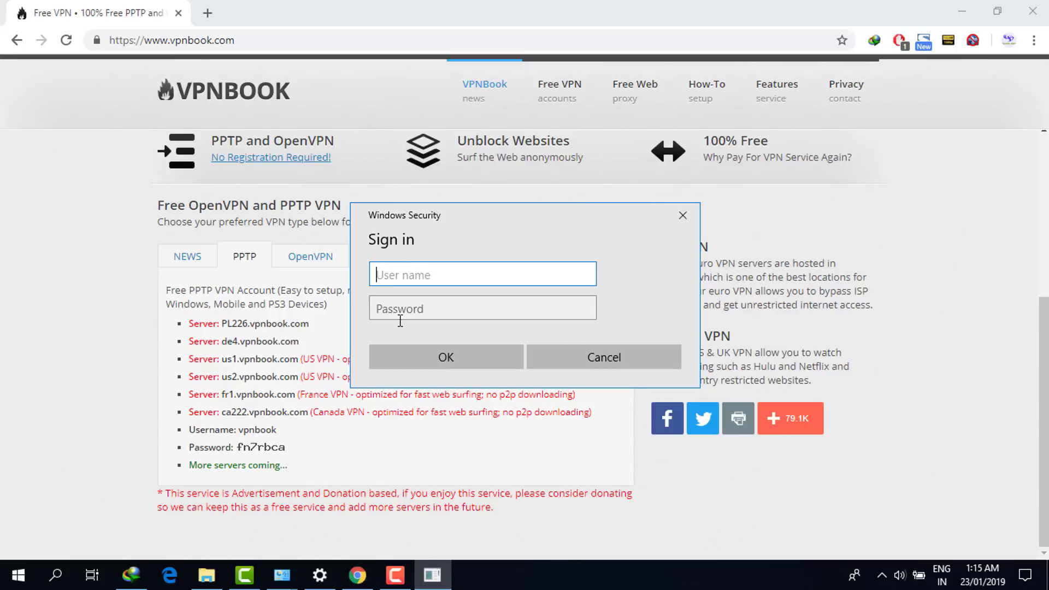